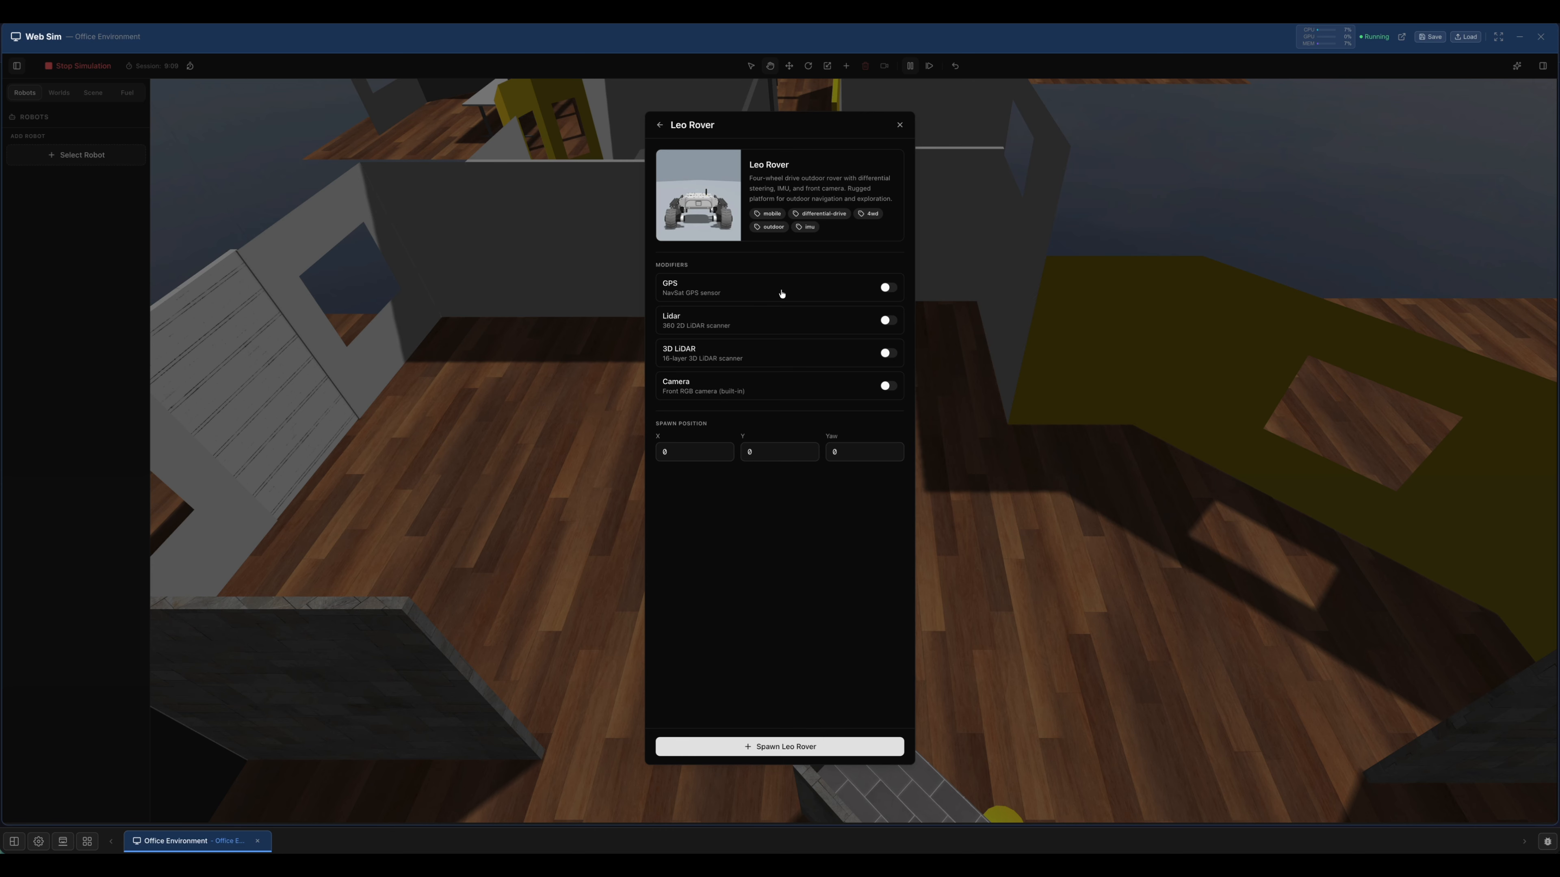
Enable the GPS, Lidar, 3D LiDAR and Camera modifiers and spawn the Leo Rover at X 0, Y 0, yaw 0.
{"action": "left_click", "coordinate": [780, 299]}
{"action": "left_click", "coordinate": [789, 323]}
{"action": "left_click", "coordinate": [794, 355]}
{"action": "left_click", "coordinate": [802, 394]}
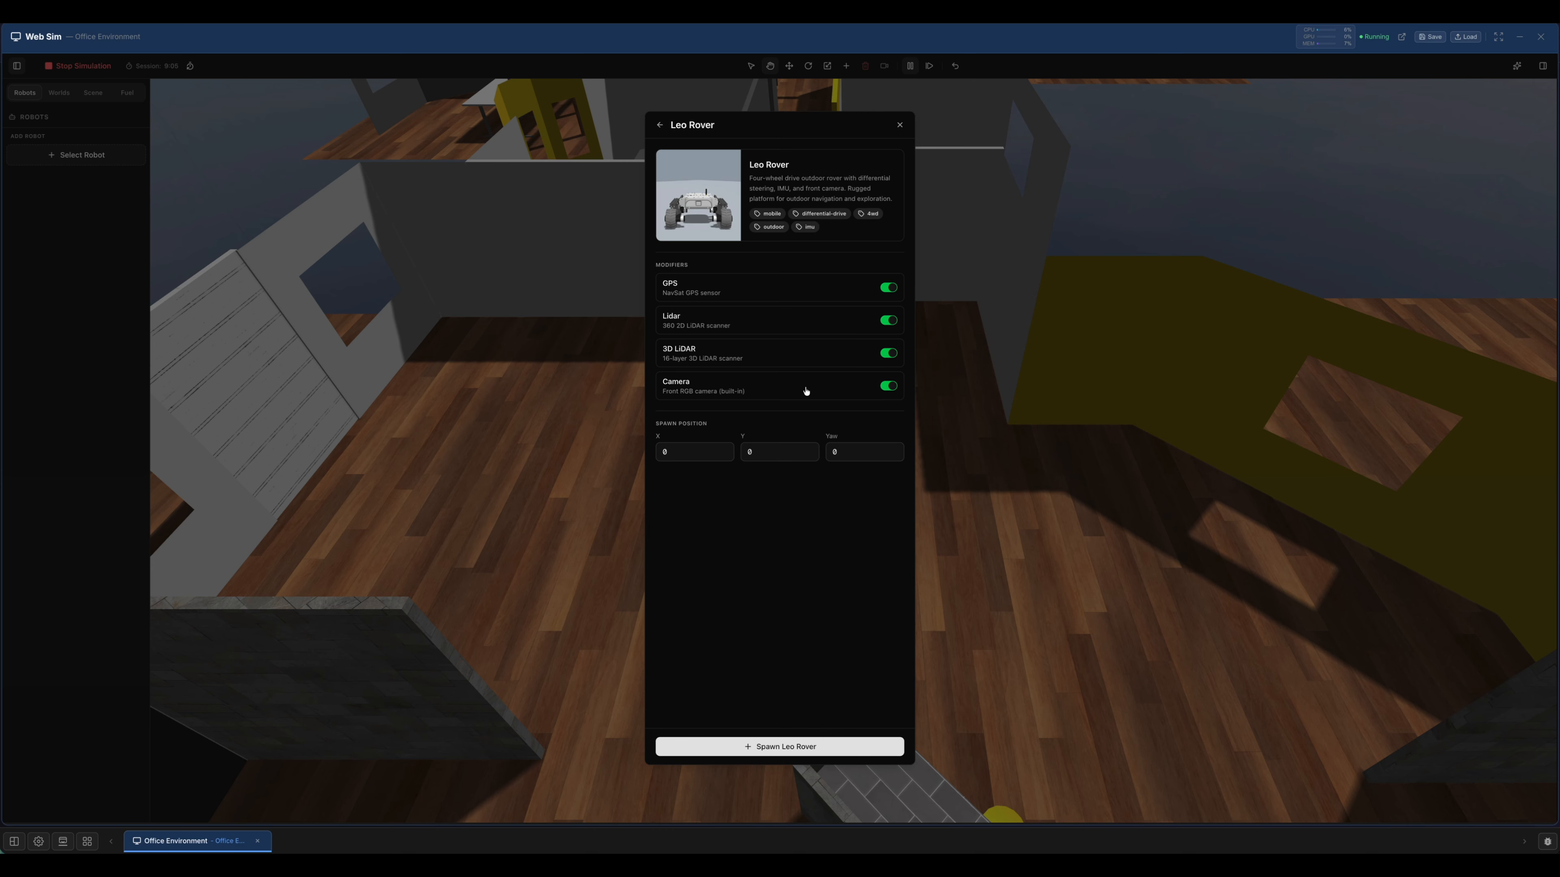
{"action": "left_click", "coordinate": [769, 747]}
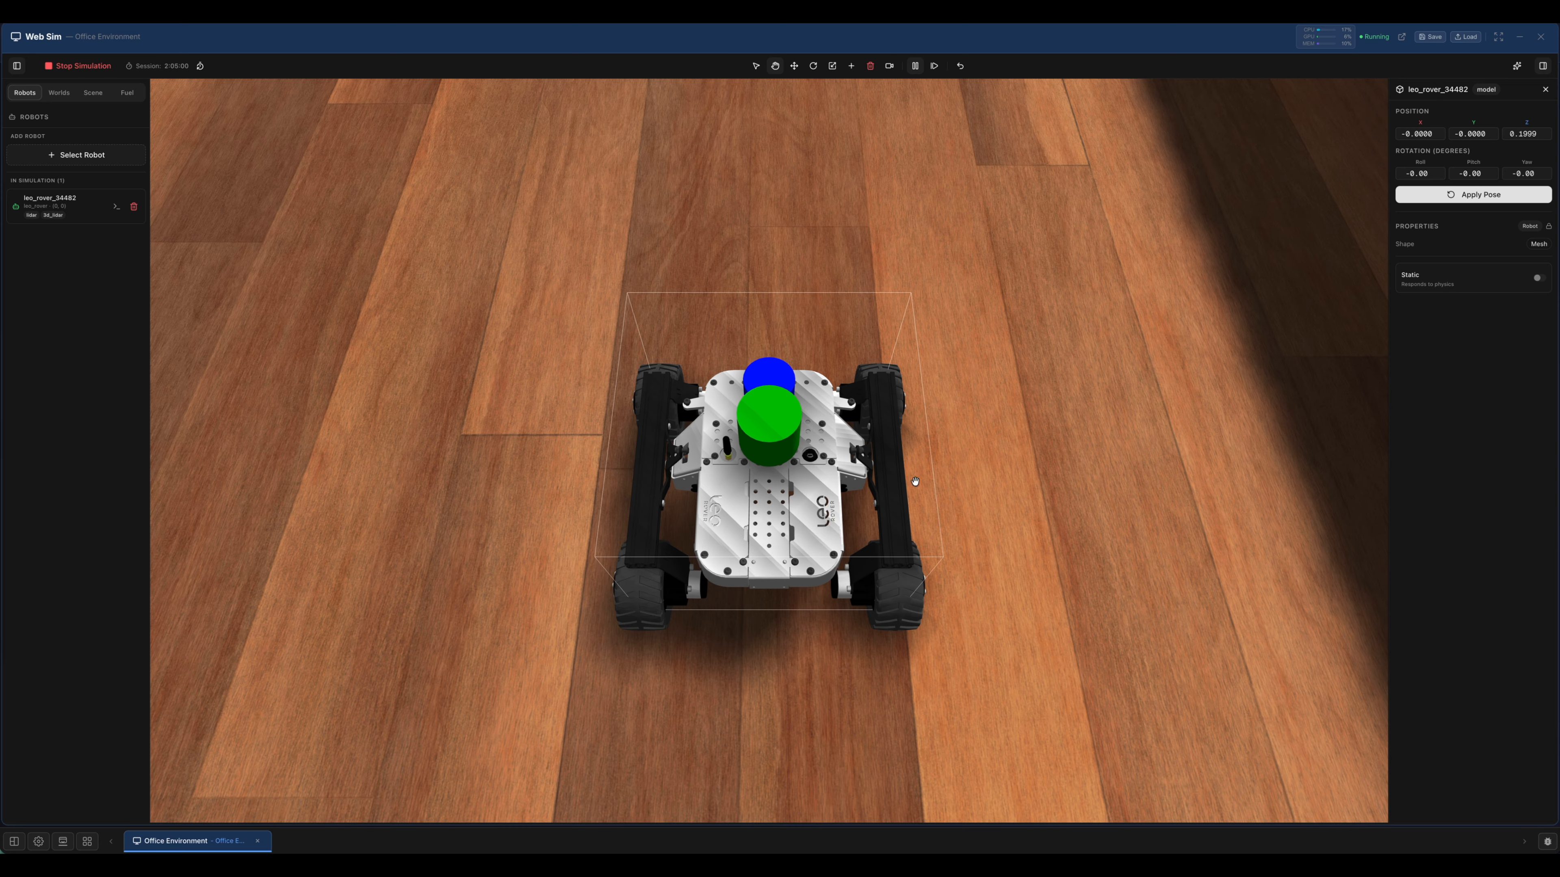
Move the Leo Rover across the floor along its Y and X axes to about X -0.52, Y -0.58.
{"action": "scroll", "coordinate": [823, 556], "scroll_direction": "down", "scroll_amount": 3}
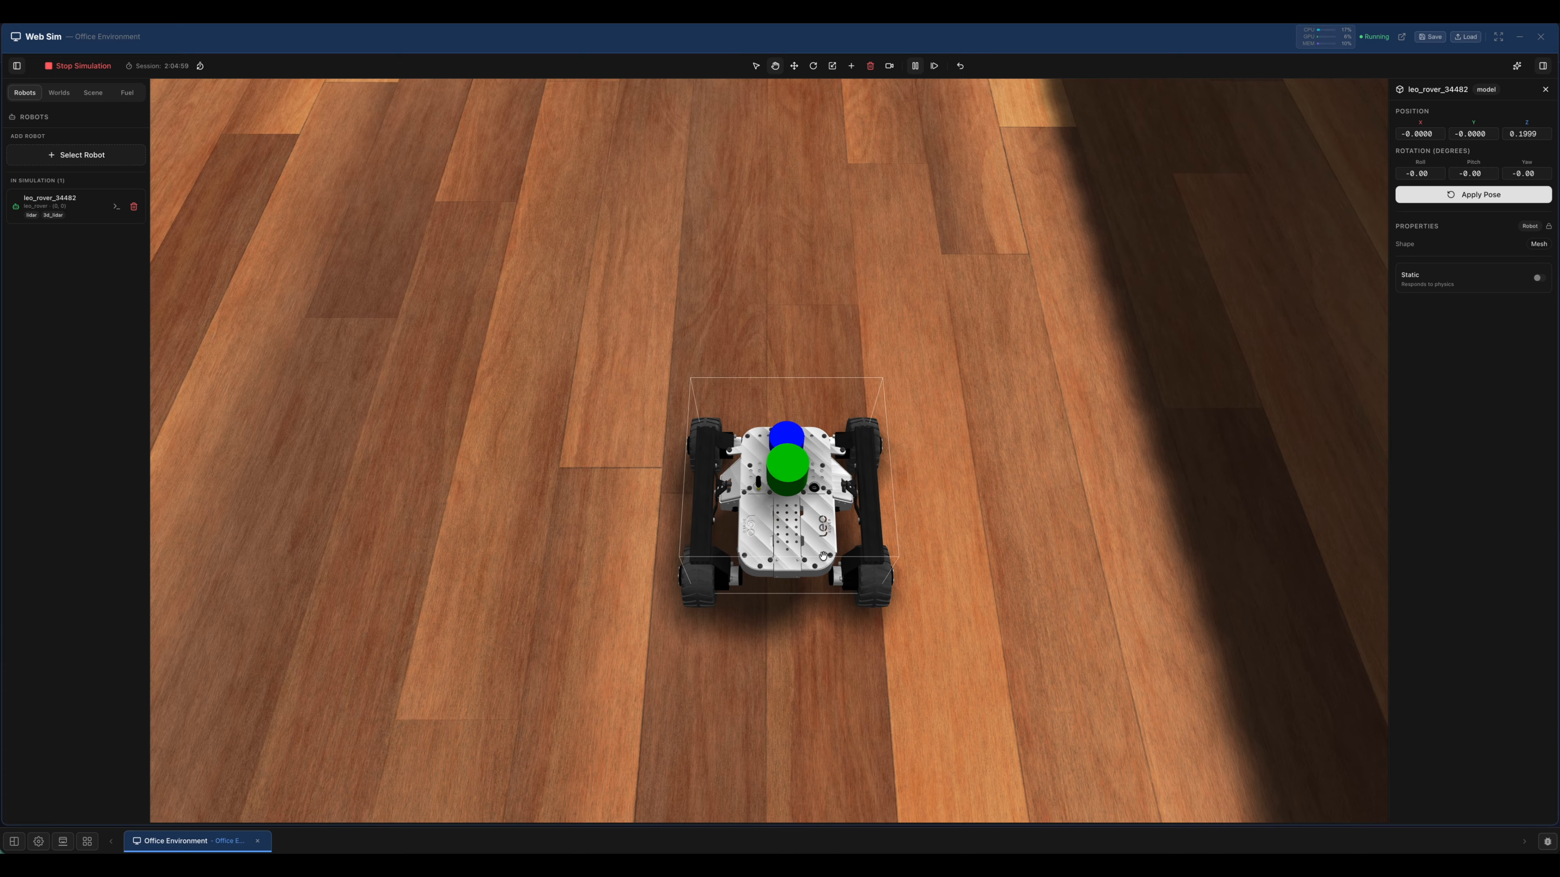
{"action": "scroll", "coordinate": [823, 556], "scroll_direction": "down", "scroll_amount": 3}
{"action": "scroll", "coordinate": [823, 556], "scroll_direction": "down", "scroll_amount": 3}
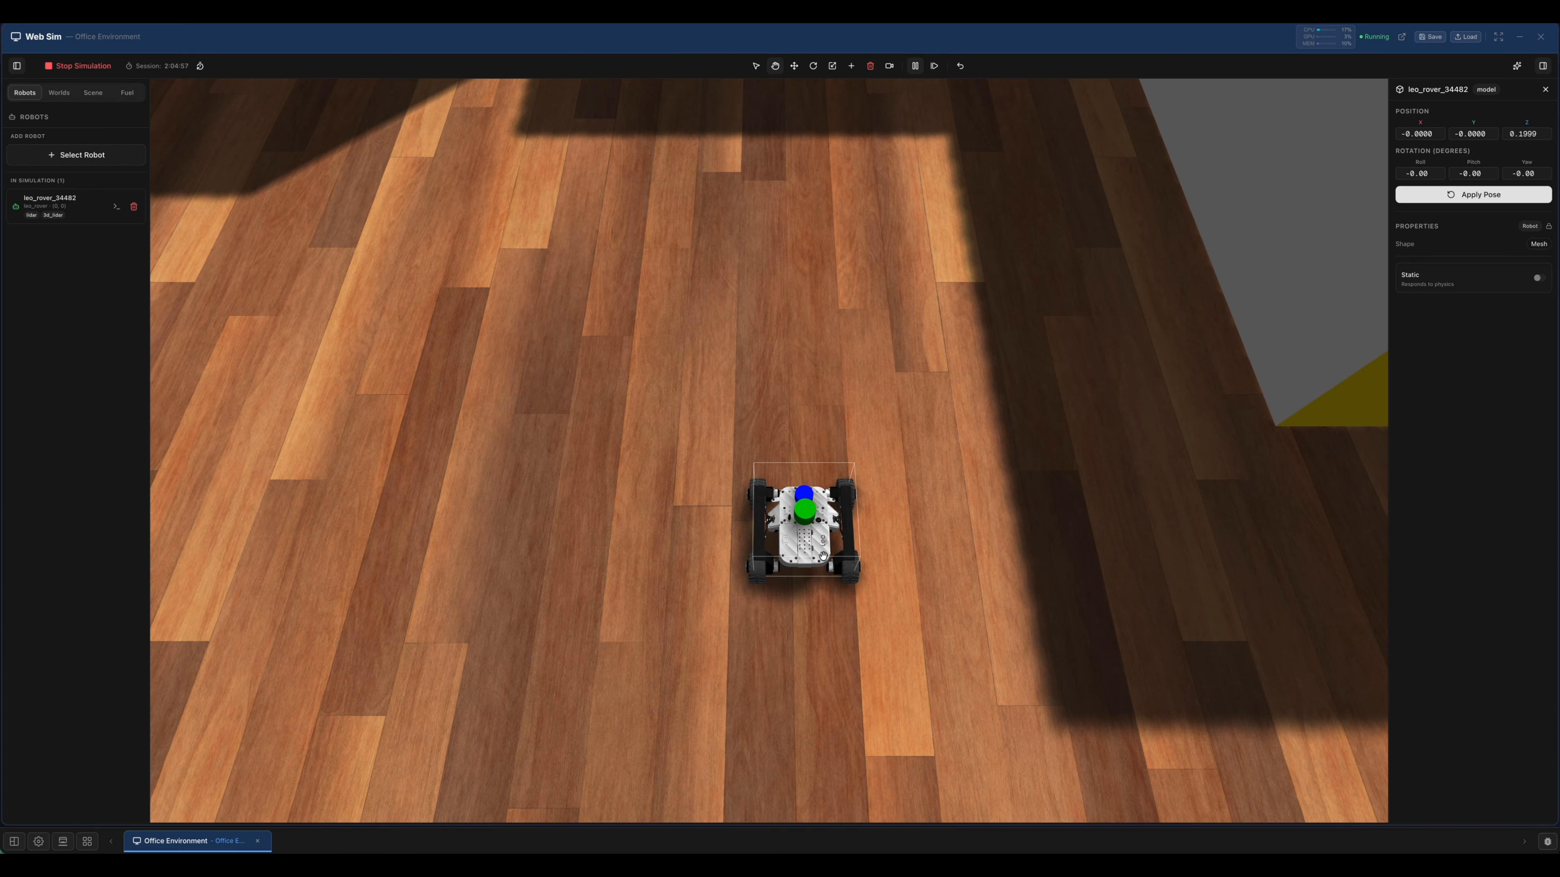
{"action": "left_click_drag", "start_coordinate": [825, 589], "coordinate": [686, 488]}
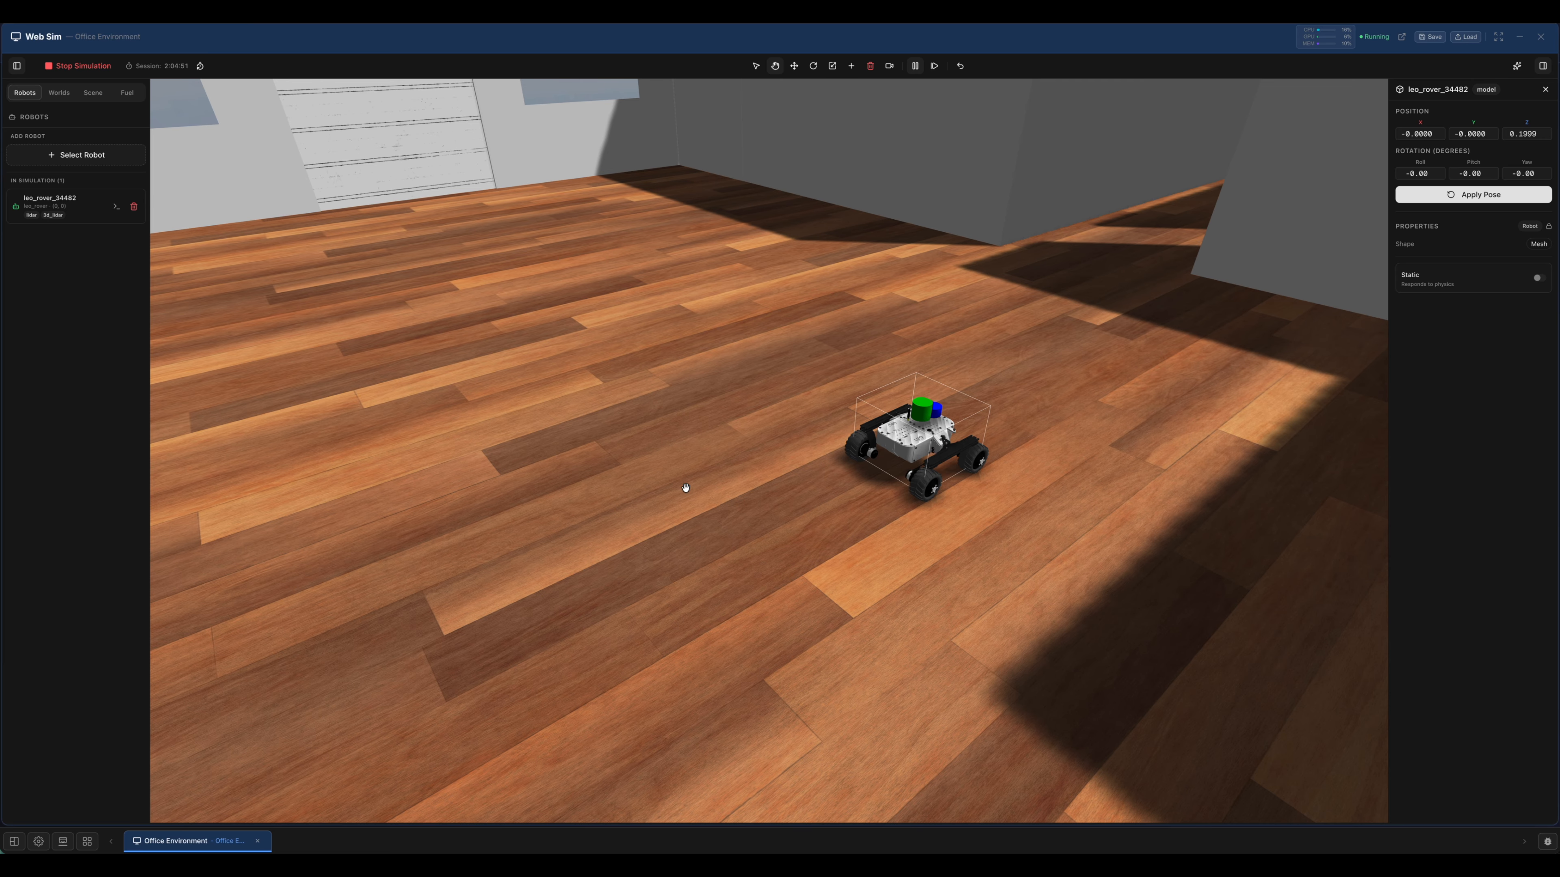
{"action": "left_click_drag", "start_coordinate": [1011, 457], "coordinate": [765, 450]}
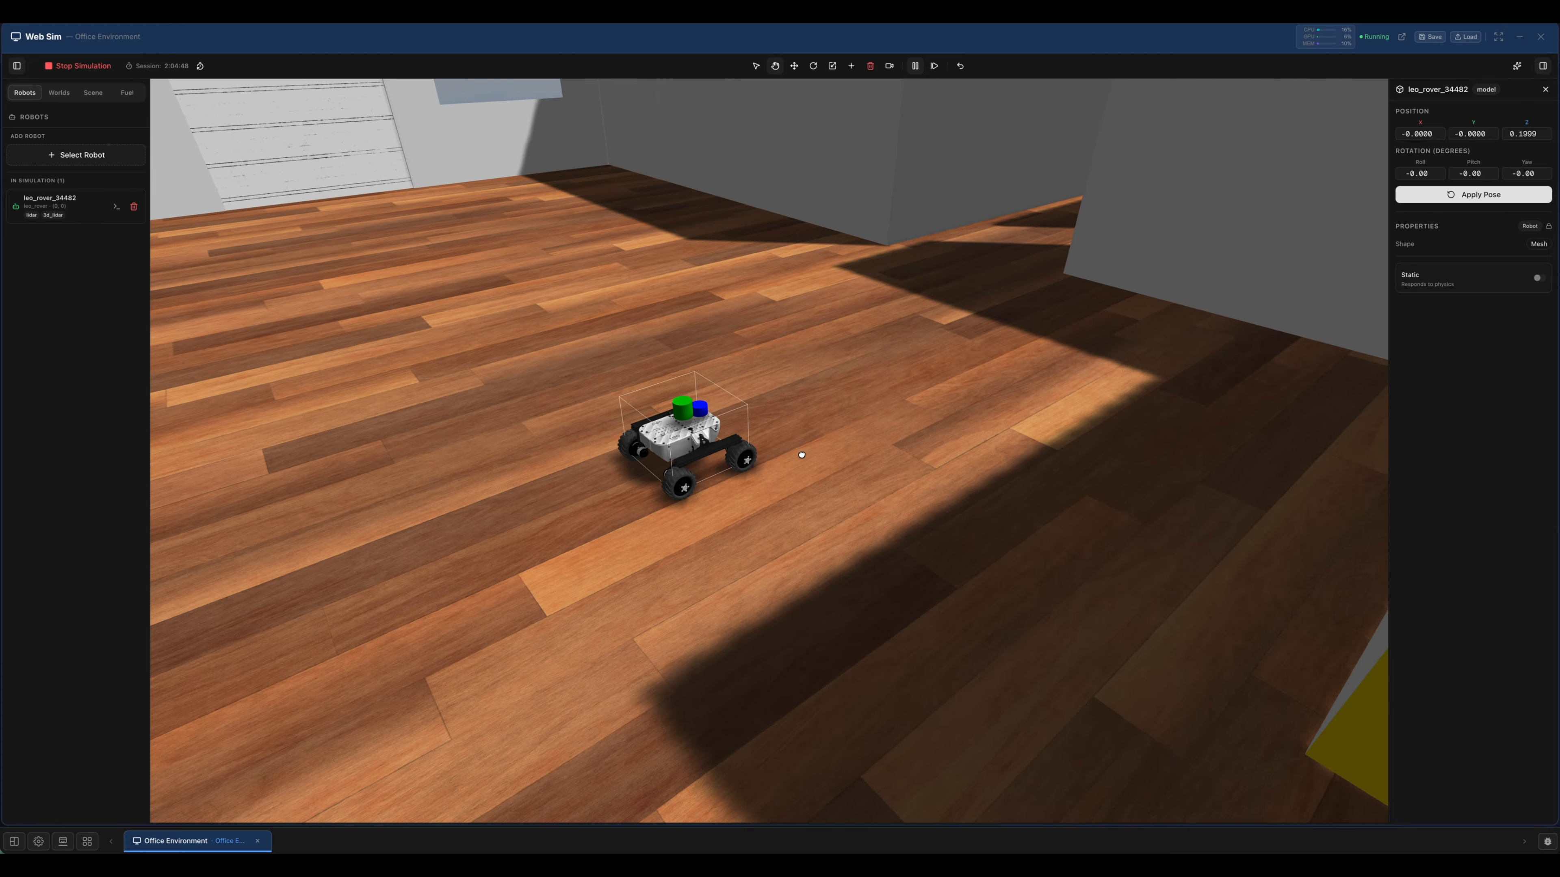
{"action": "left_click", "coordinate": [794, 66]}
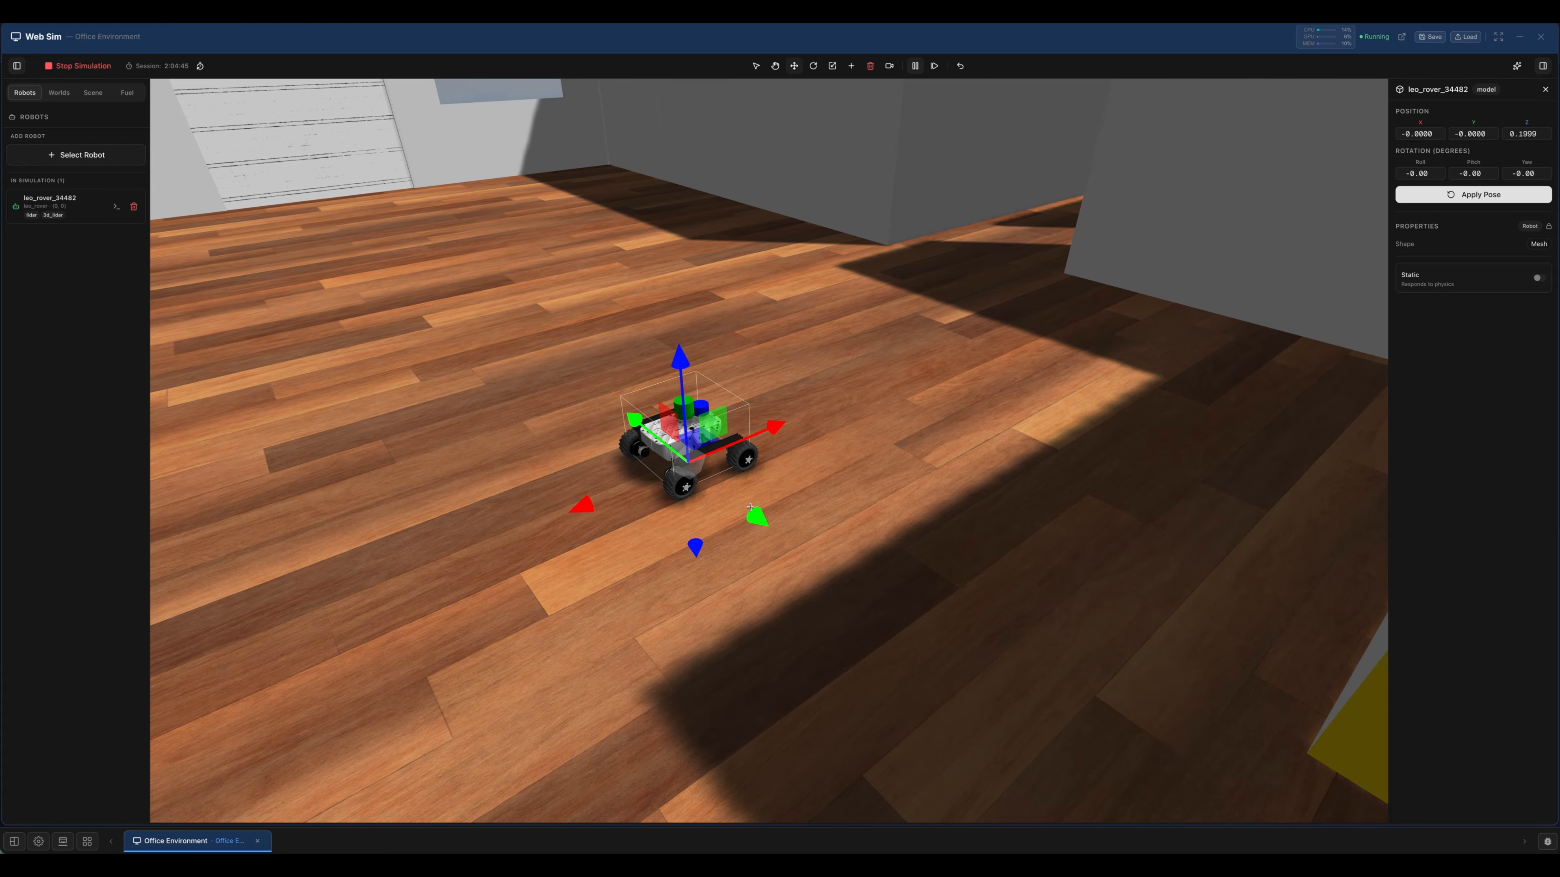
{"action": "left_click_drag", "start_coordinate": [787, 549], "coordinate": [860, 605]}
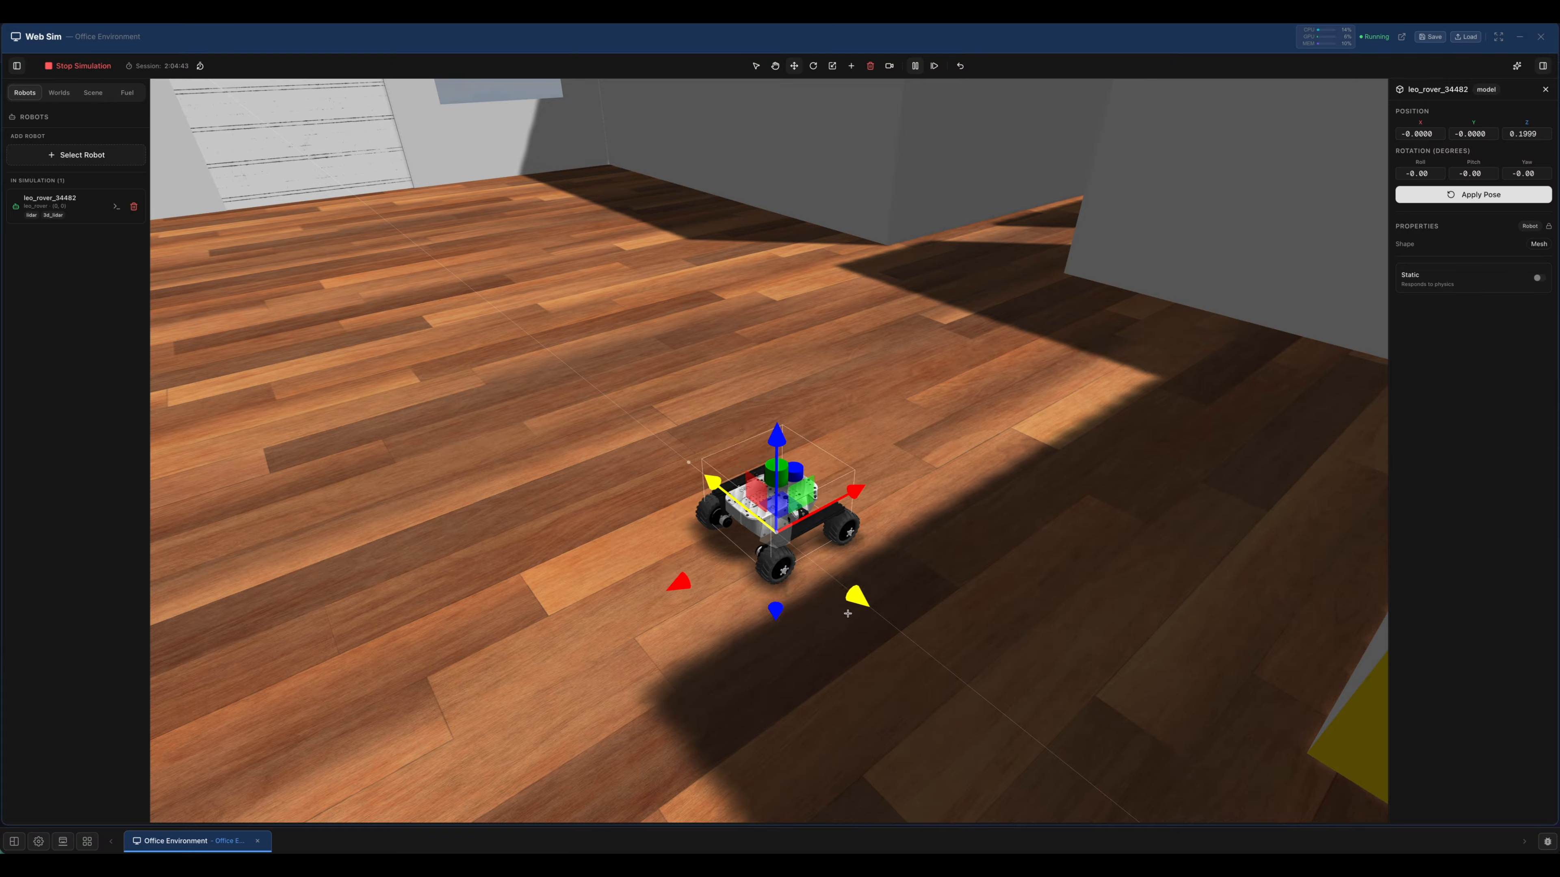
{"action": "left_click_drag", "start_coordinate": [622, 602], "coordinate": [517, 631]}
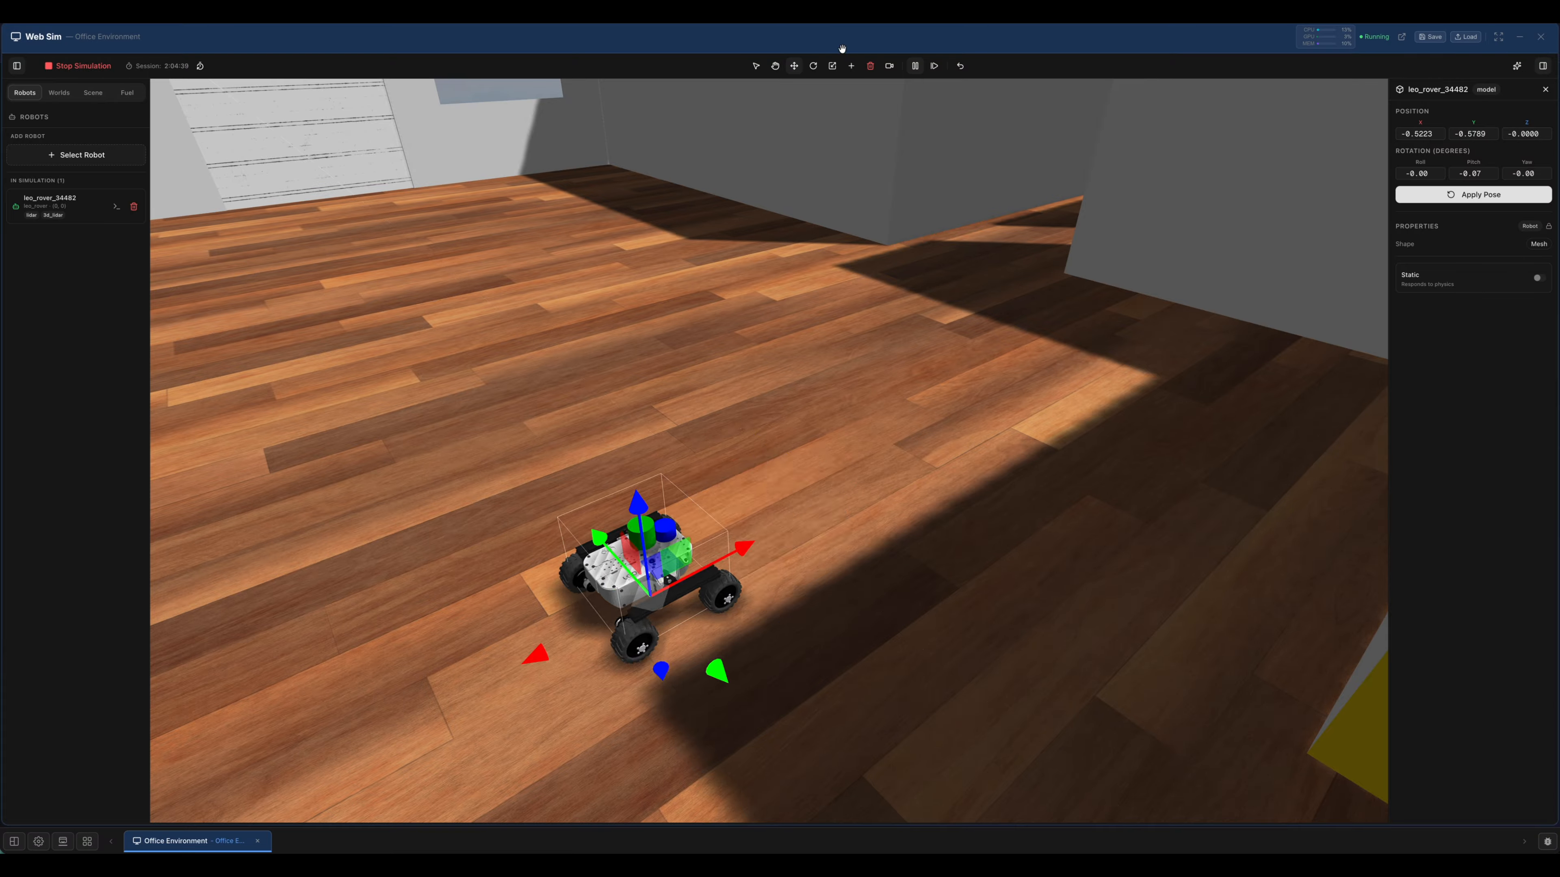
Rotate the Leo Rover about its vertical axis to a yaw of about 89 degrees and return to selection mode.
{"action": "left_click", "coordinate": [813, 66]}
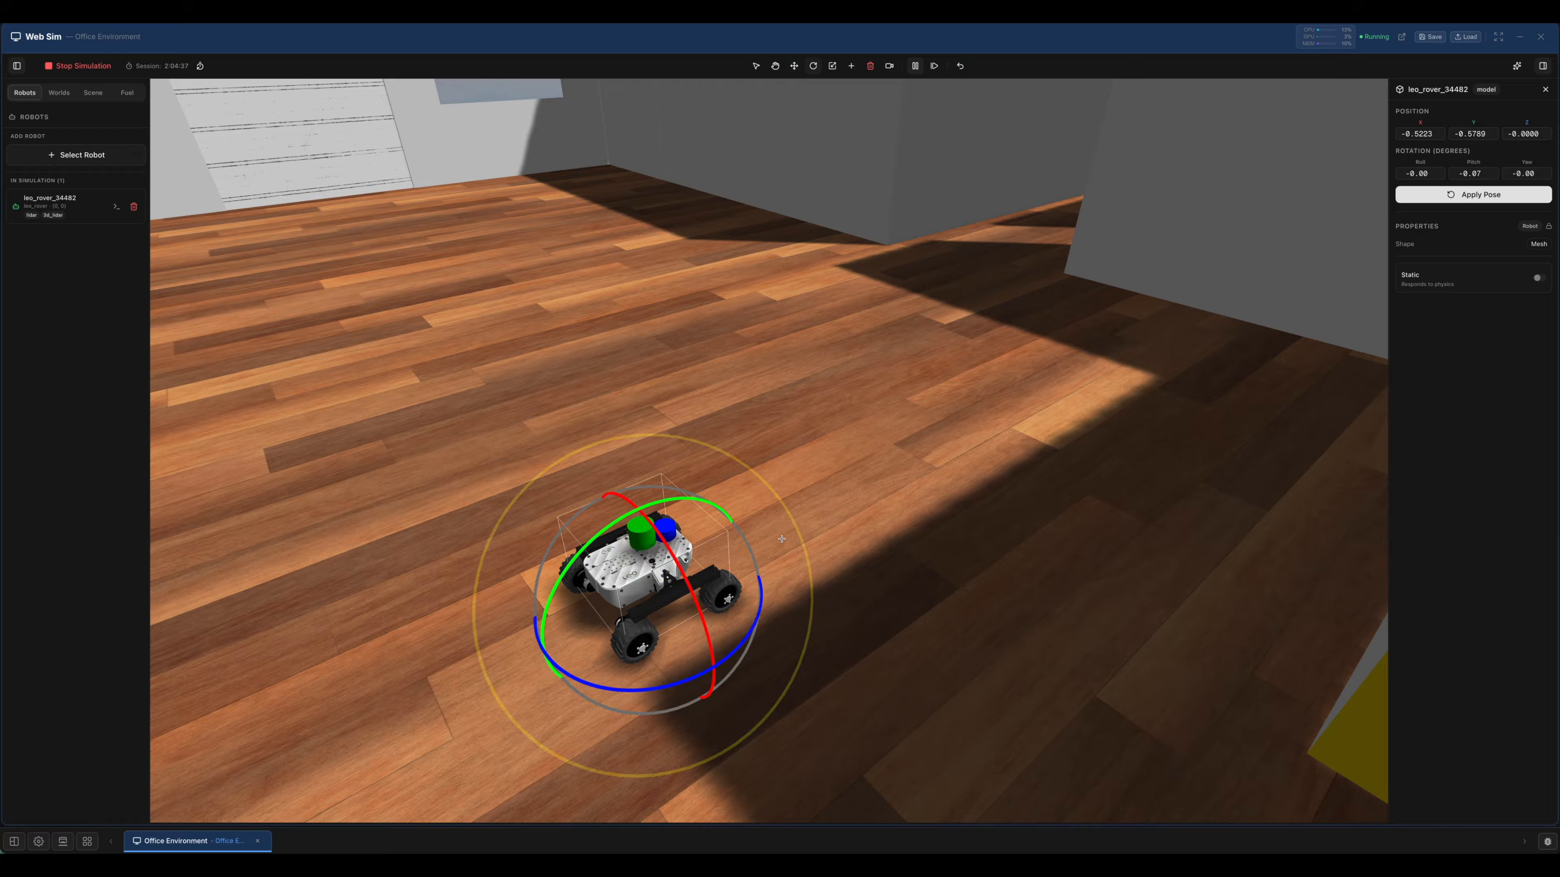
{"action": "left_click_drag", "start_coordinate": [741, 650], "coordinate": [782, 558]}
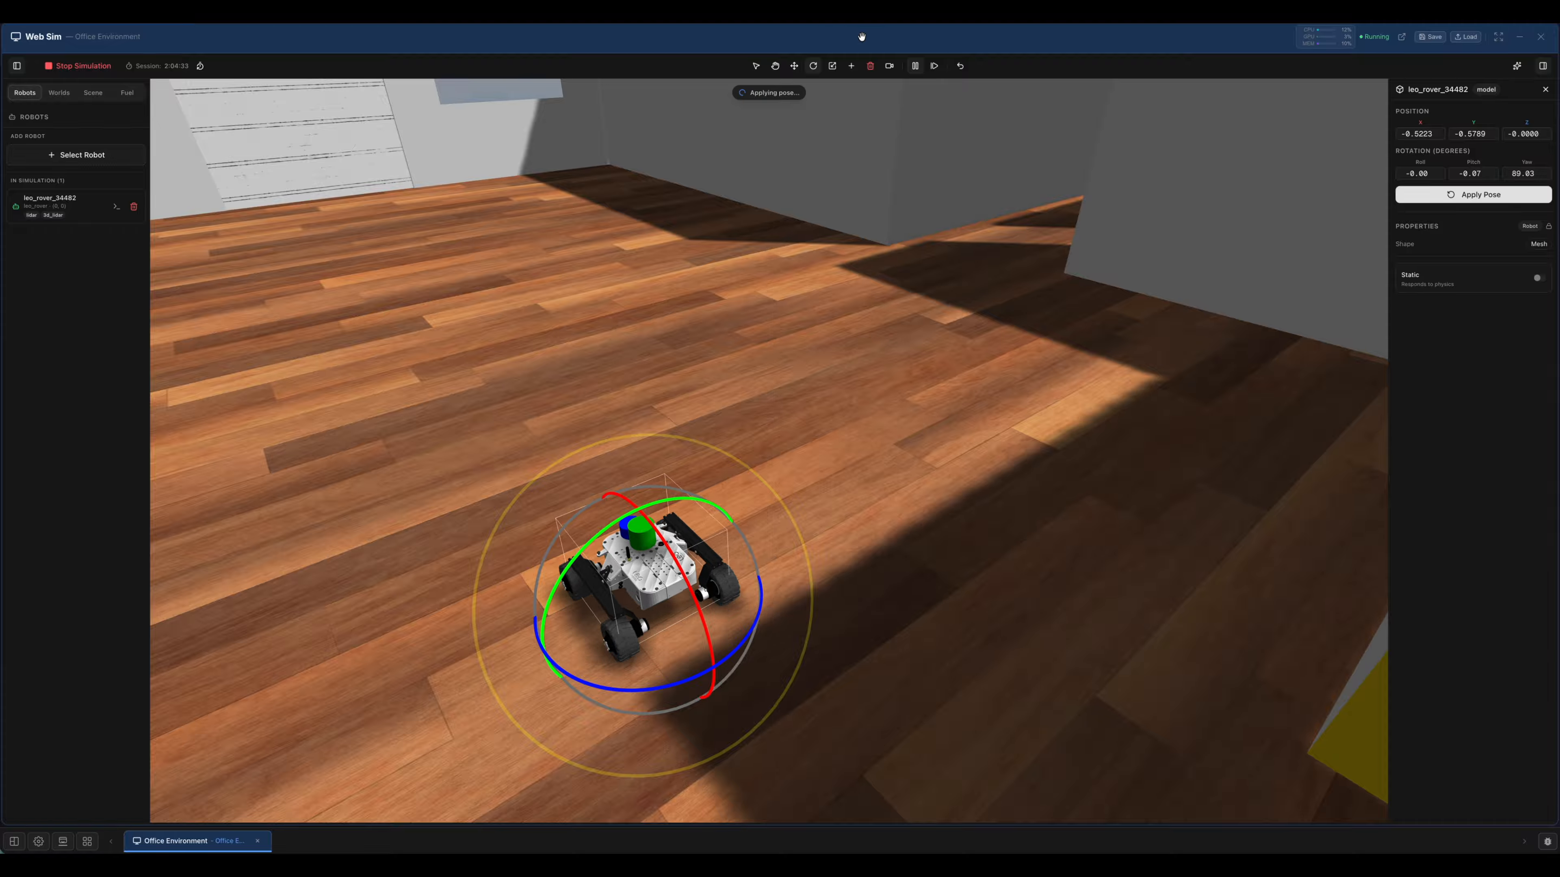
{"action": "left_click", "coordinate": [853, 66]}
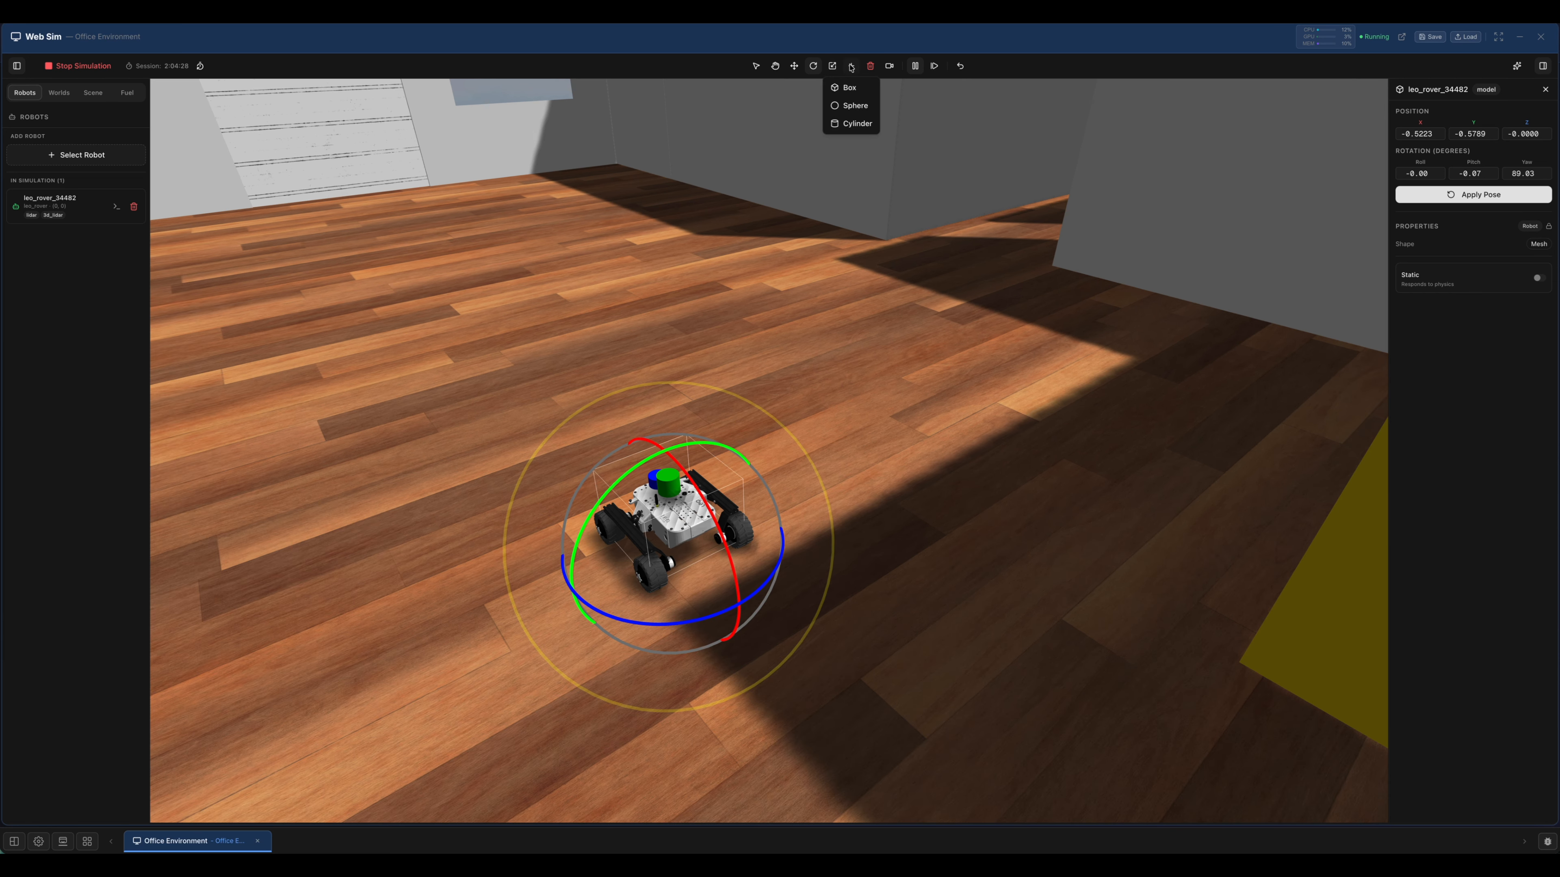
{"action": "left_click", "coordinate": [851, 66]}
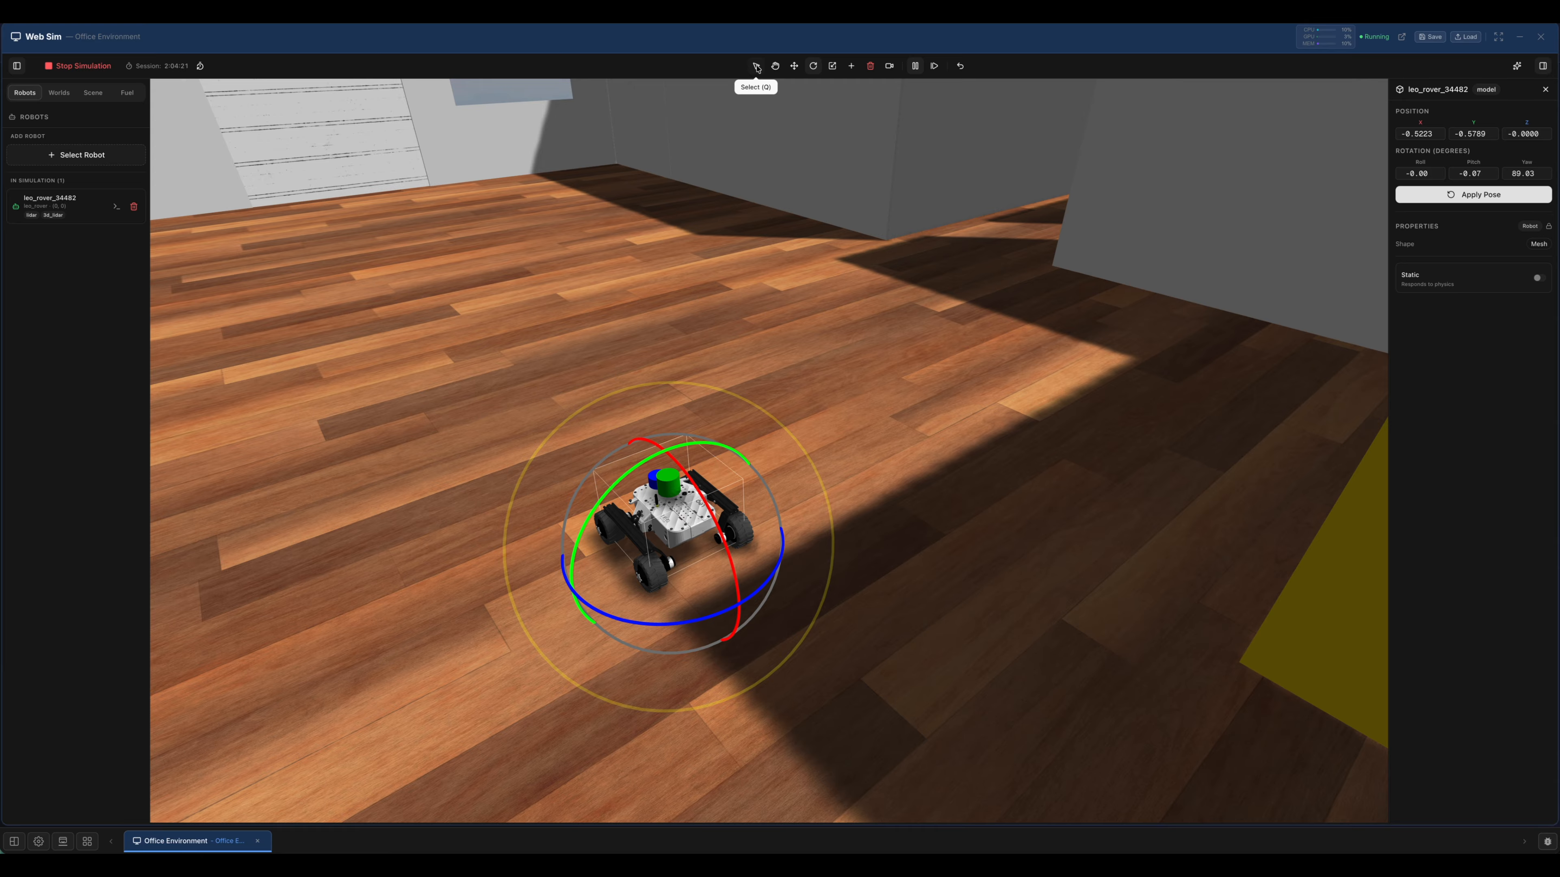
{"action": "left_click", "coordinate": [757, 66]}
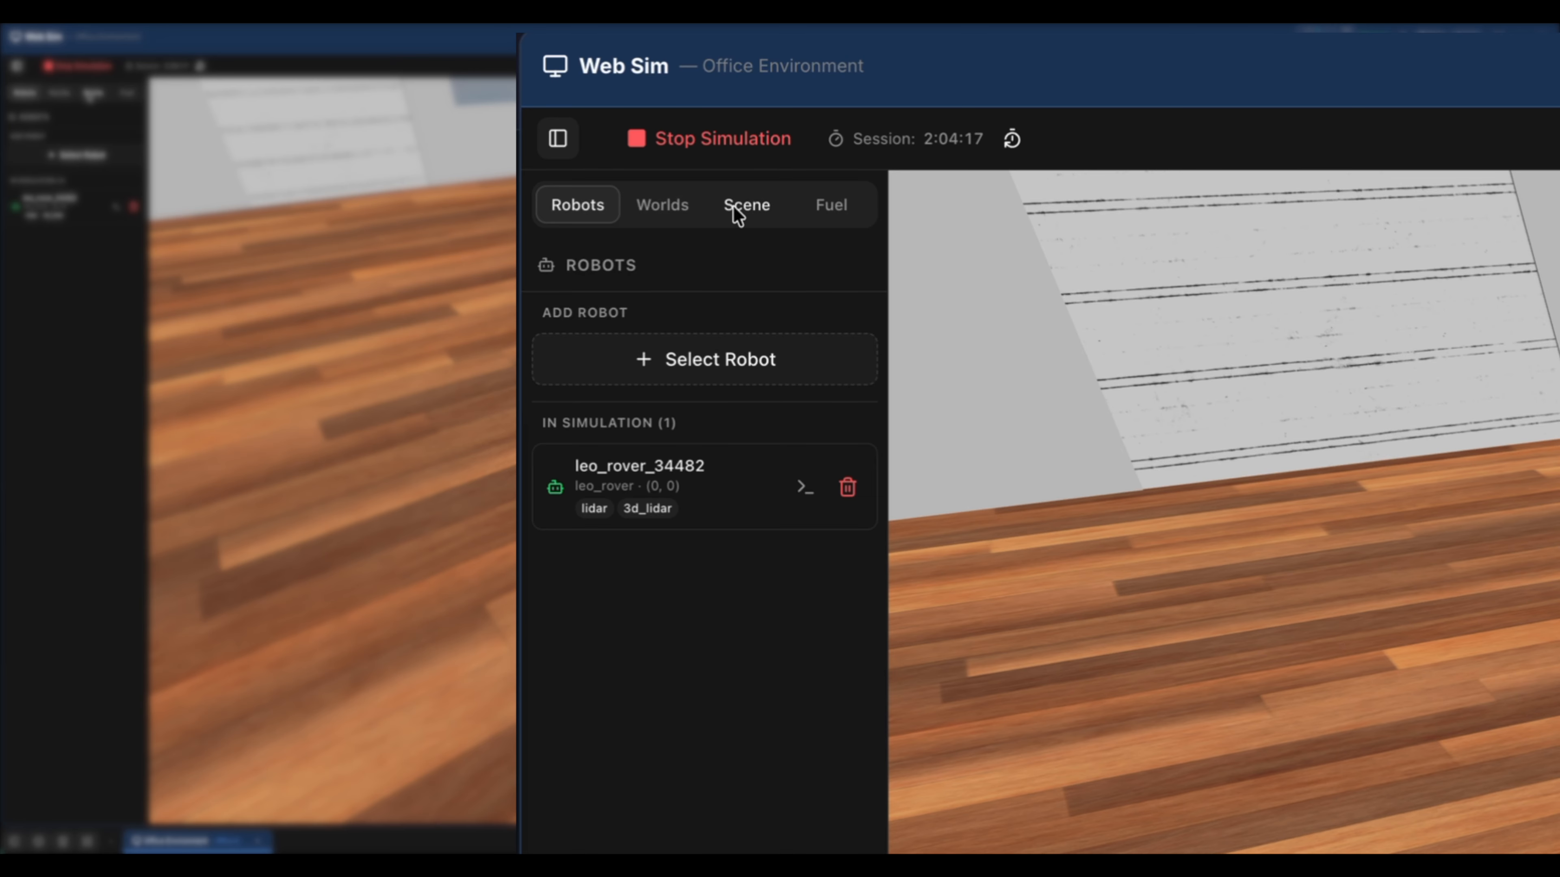
View the scene's object tree and search the Gazebo Fuel model library for "office chair".
{"action": "left_click", "coordinate": [752, 204]}
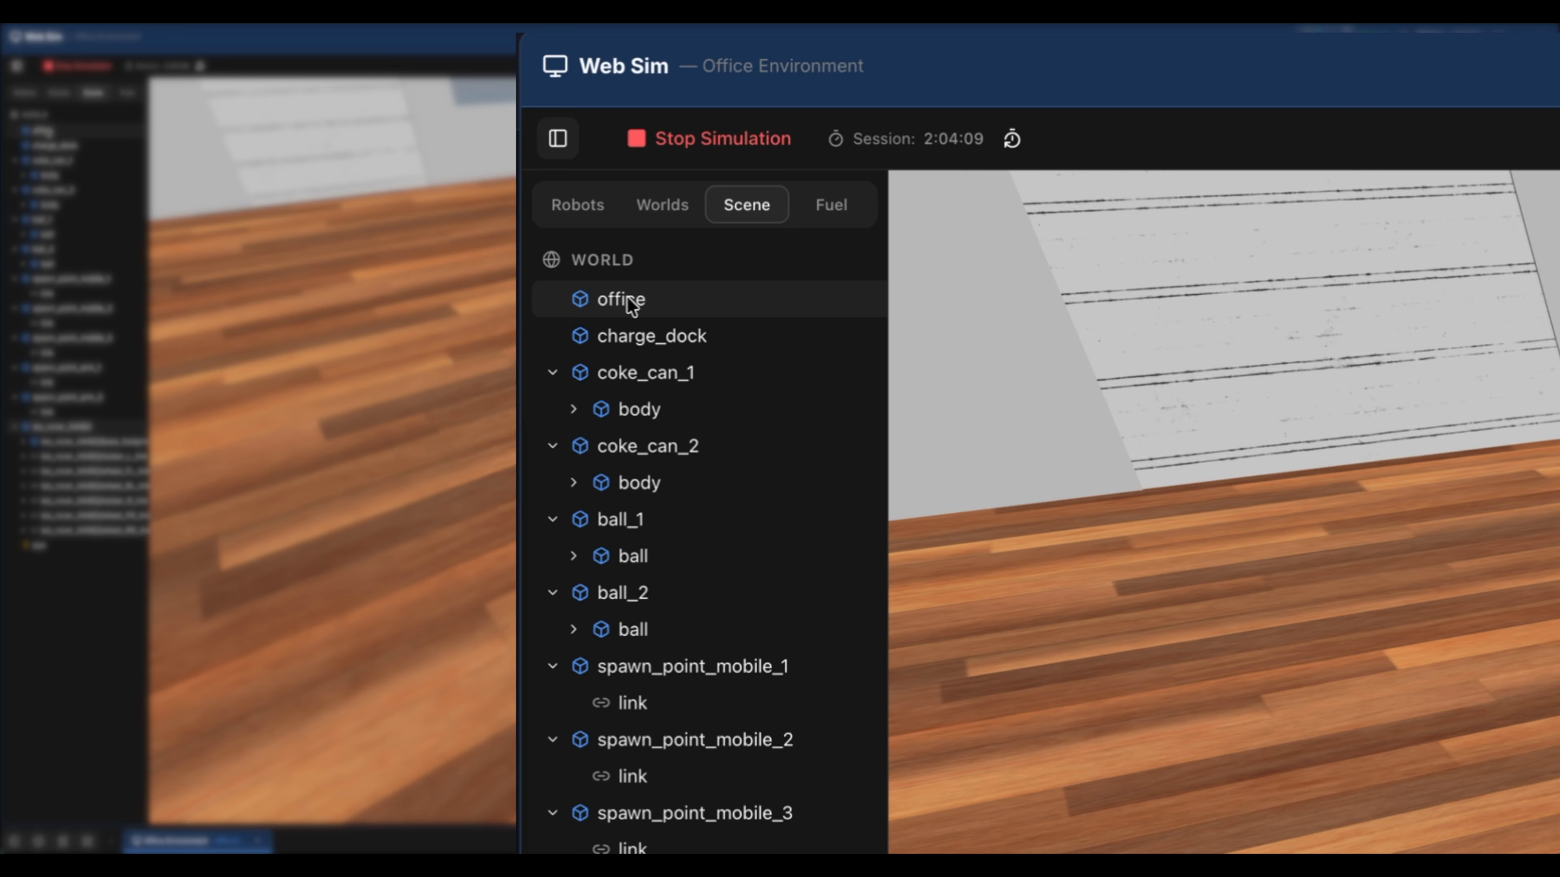
{"action": "left_click", "coordinate": [842, 203]}
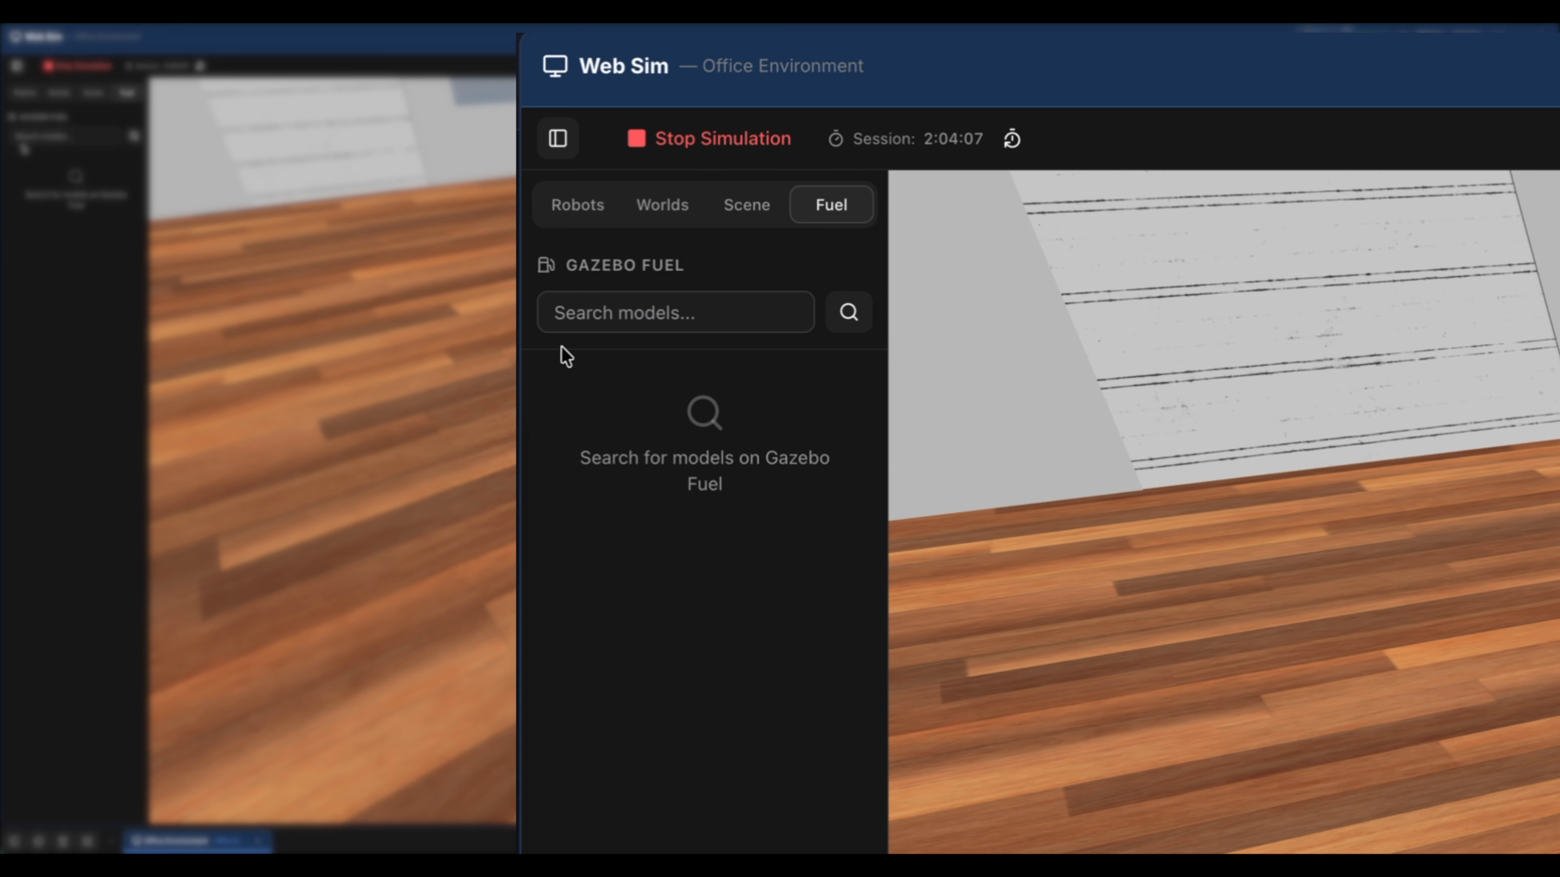
{"action": "left_click", "coordinate": [724, 311]}
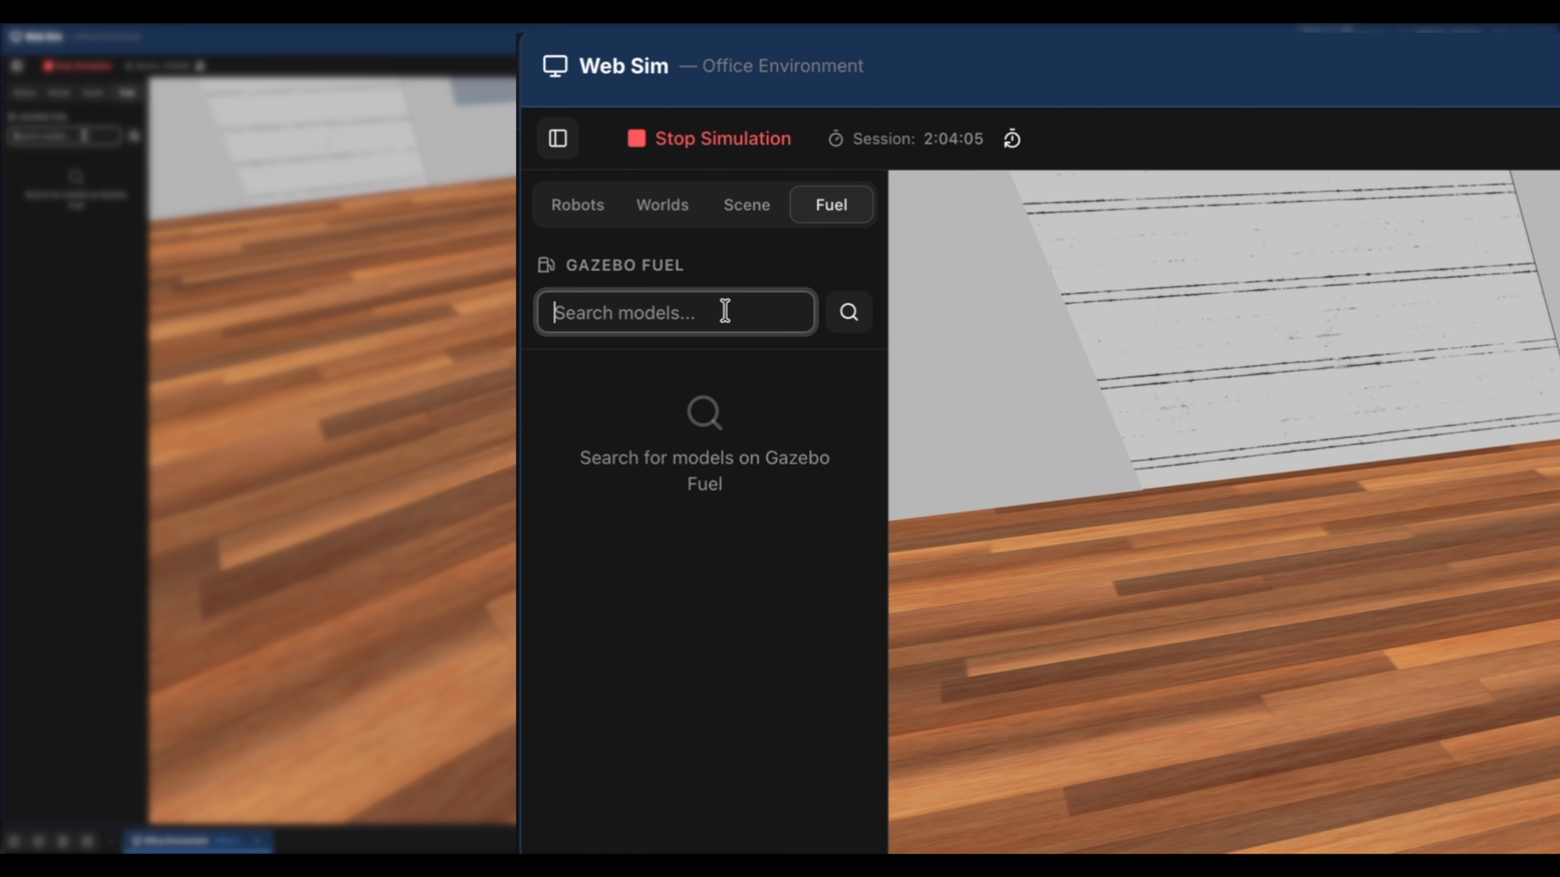
{"action": "type", "text": "office "}
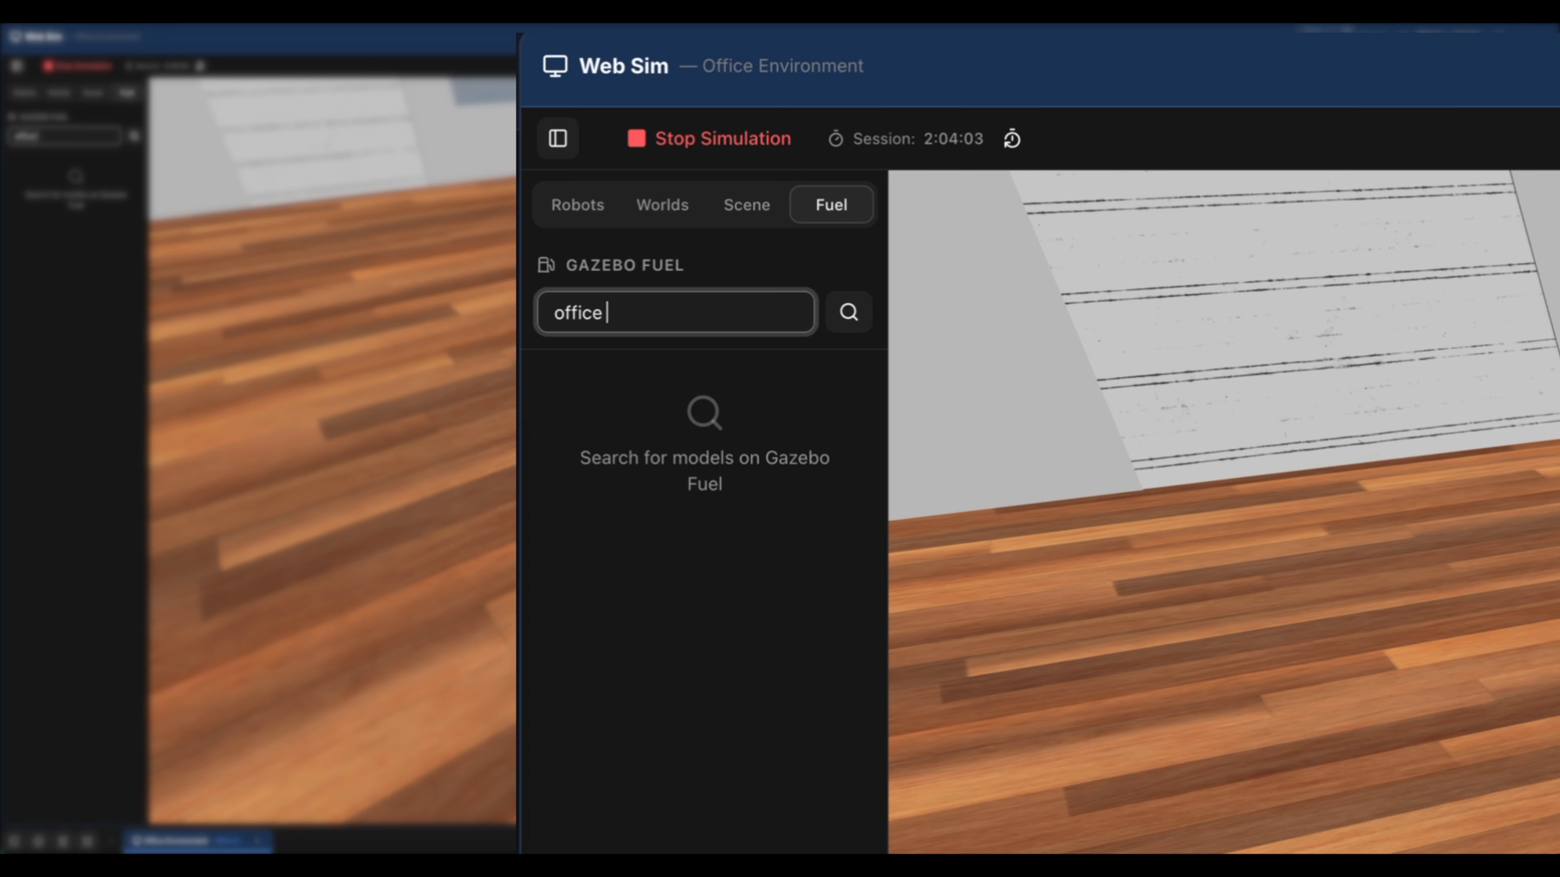
{"action": "type", "text": "chair"}
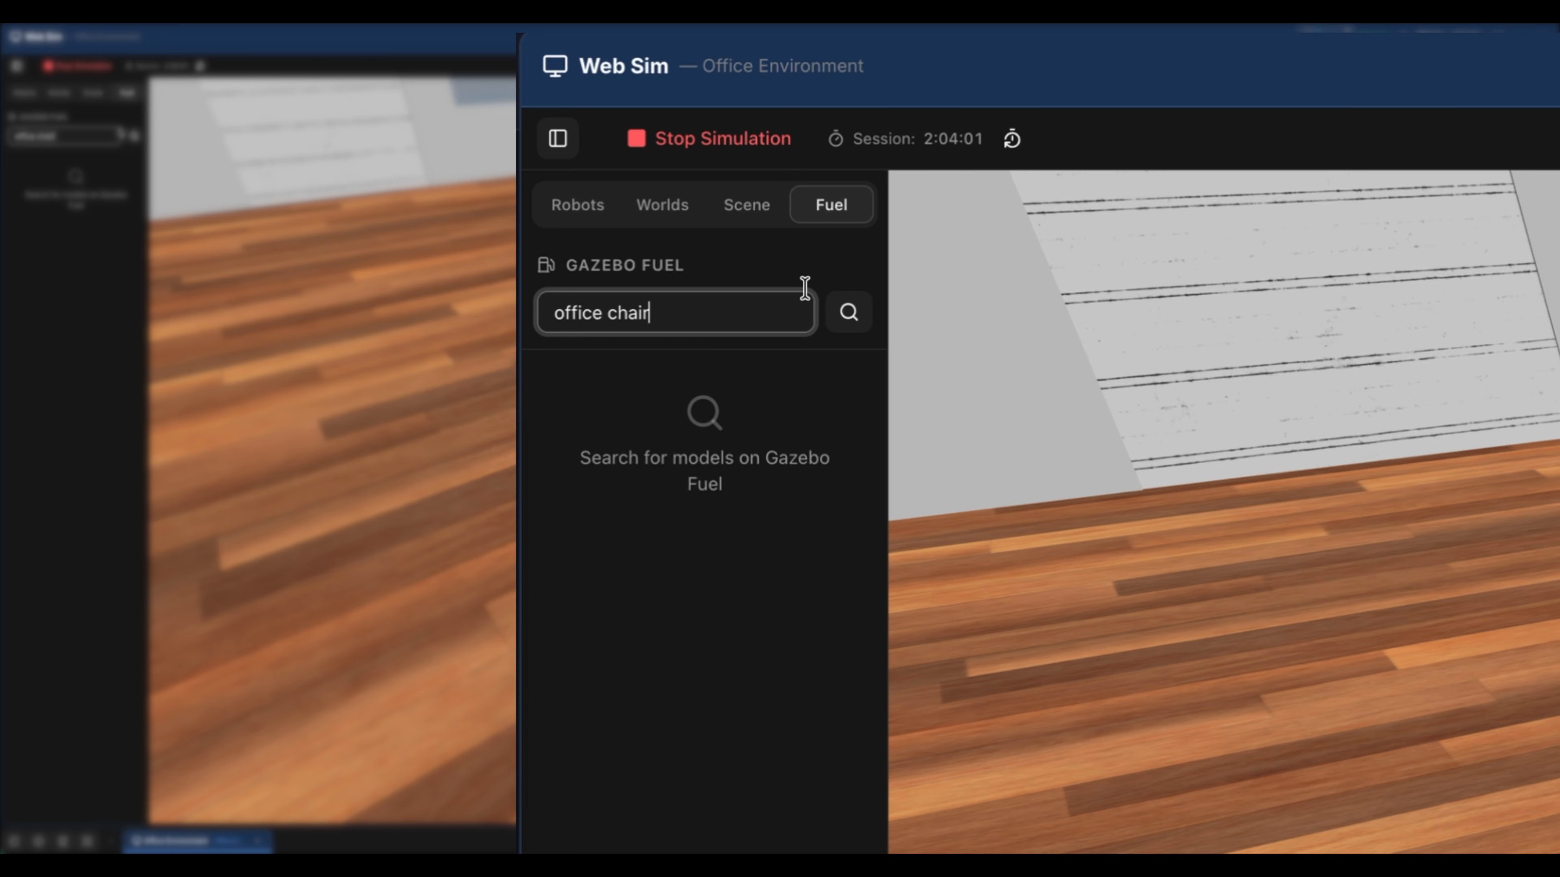
{"action": "left_click", "coordinate": [849, 315]}
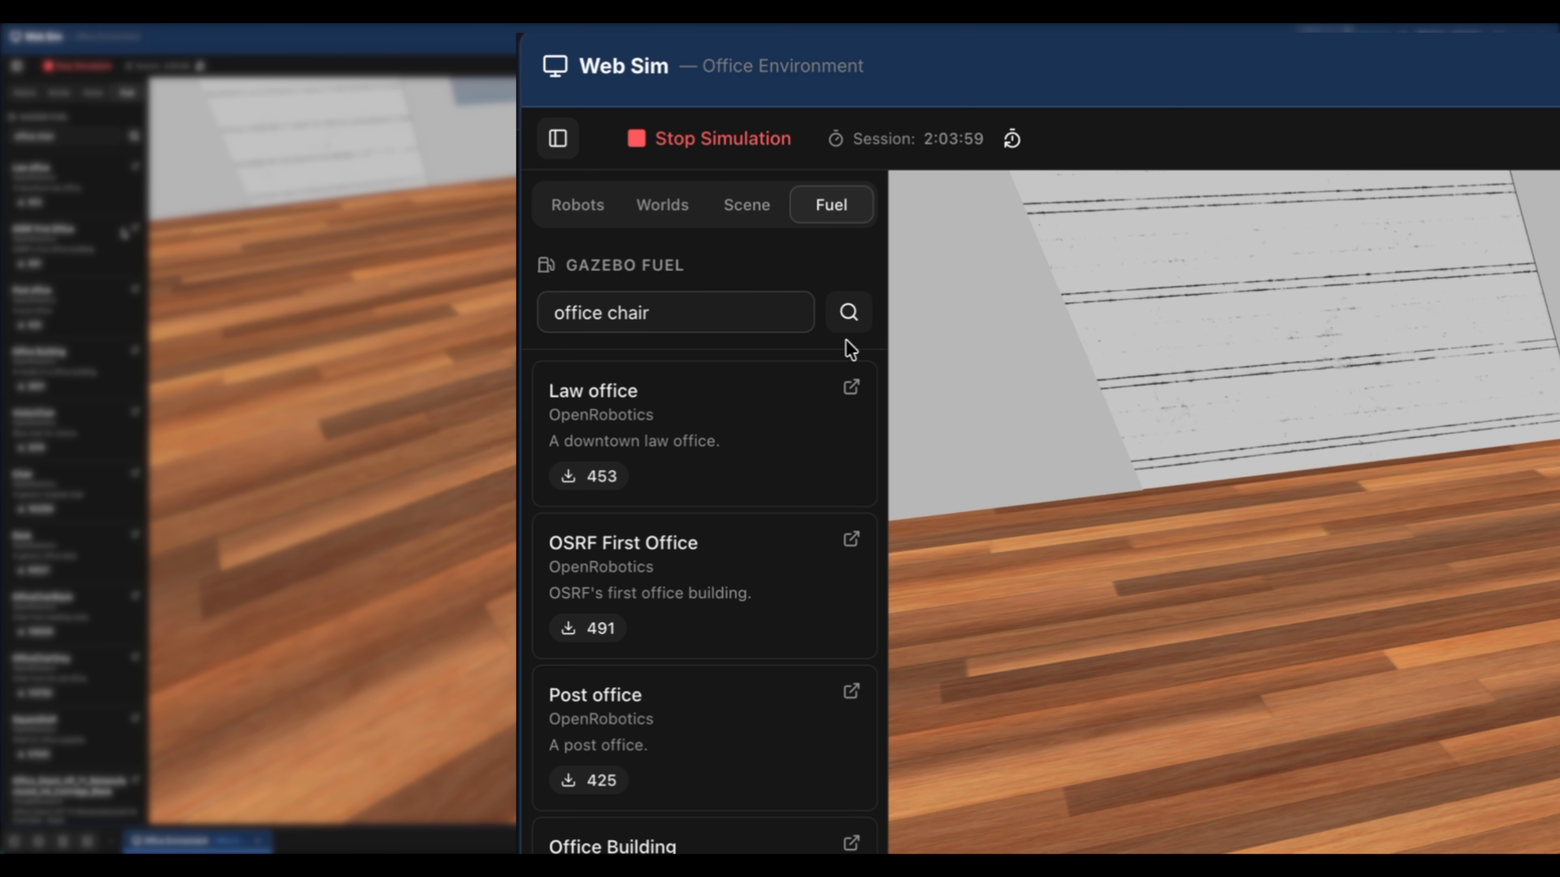
{"action": "scroll", "coordinate": [704, 553], "scroll_direction": "down", "scroll_amount": 4}
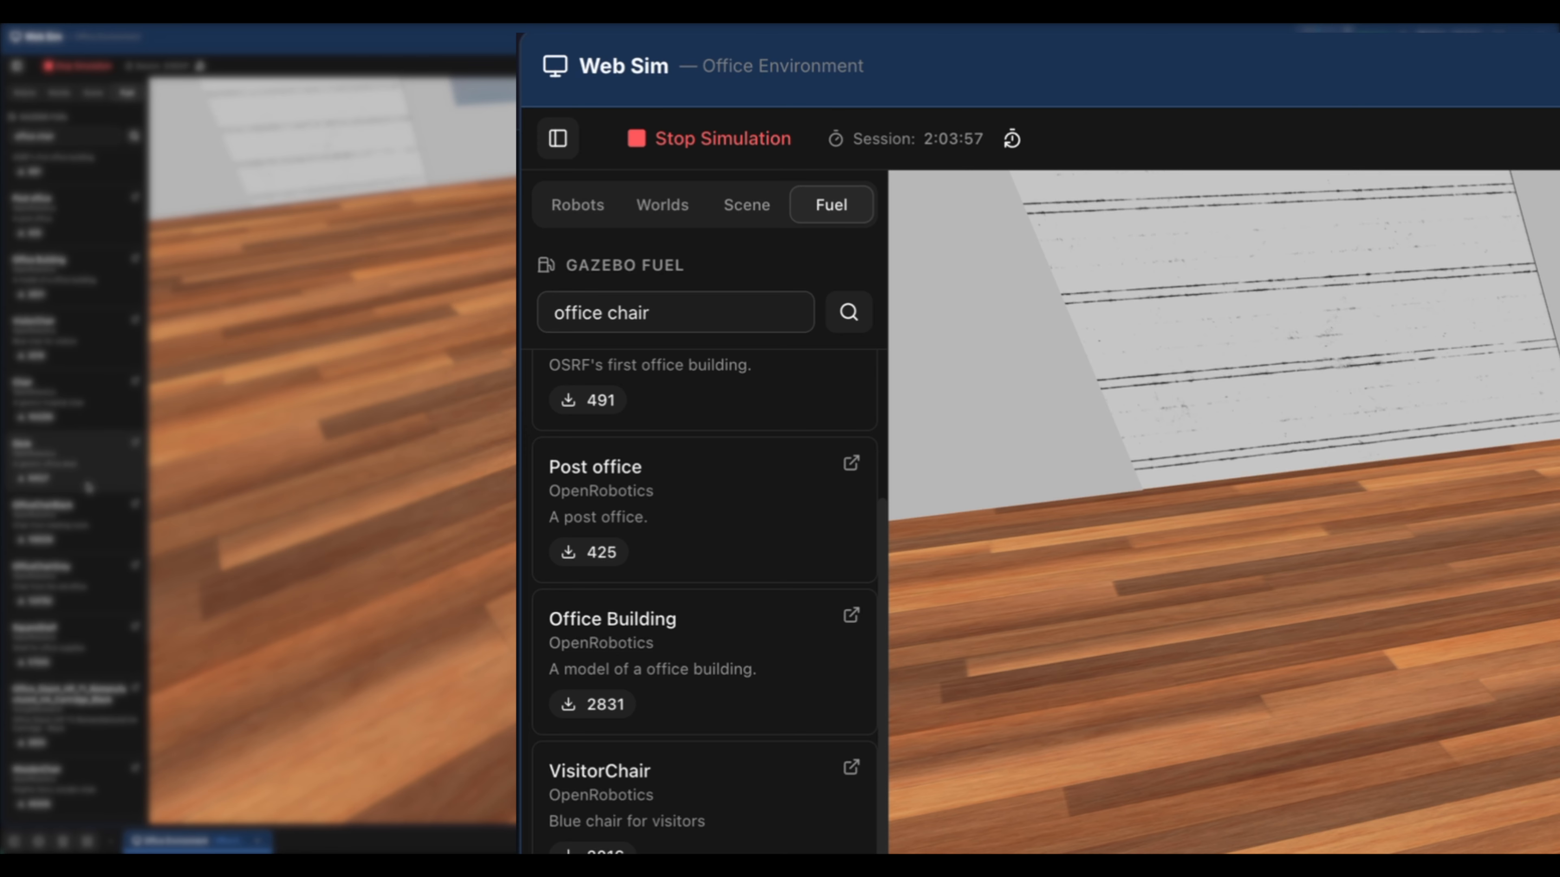
View the details of the Desk, Office Building and OfficeChairBlack models and return to the search results.
{"action": "left_click", "coordinate": [88, 465]}
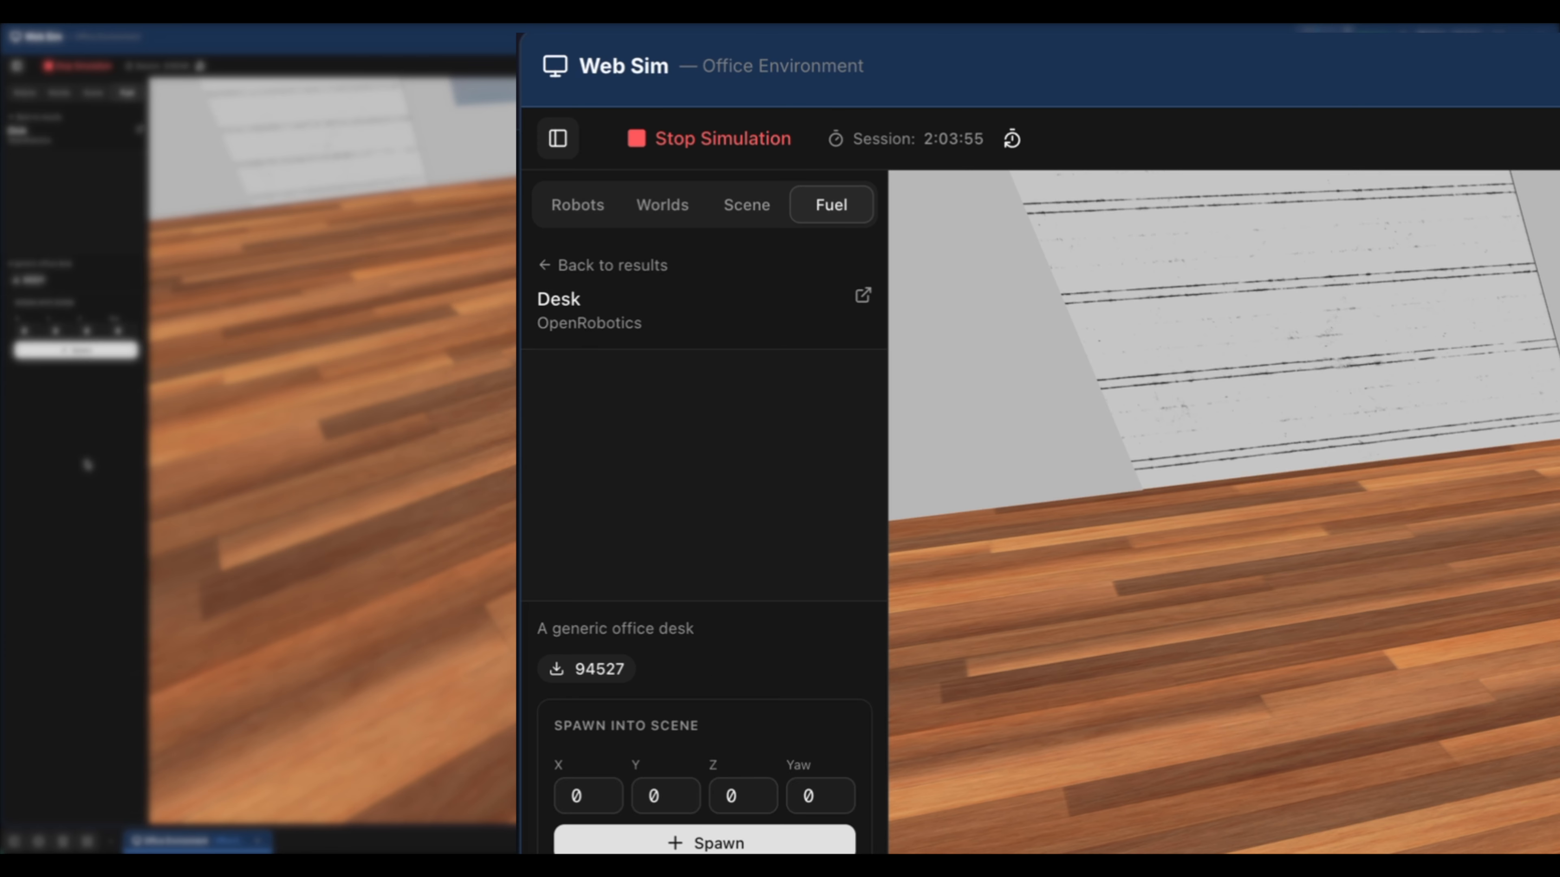
{"action": "left_click", "coordinate": [554, 265]}
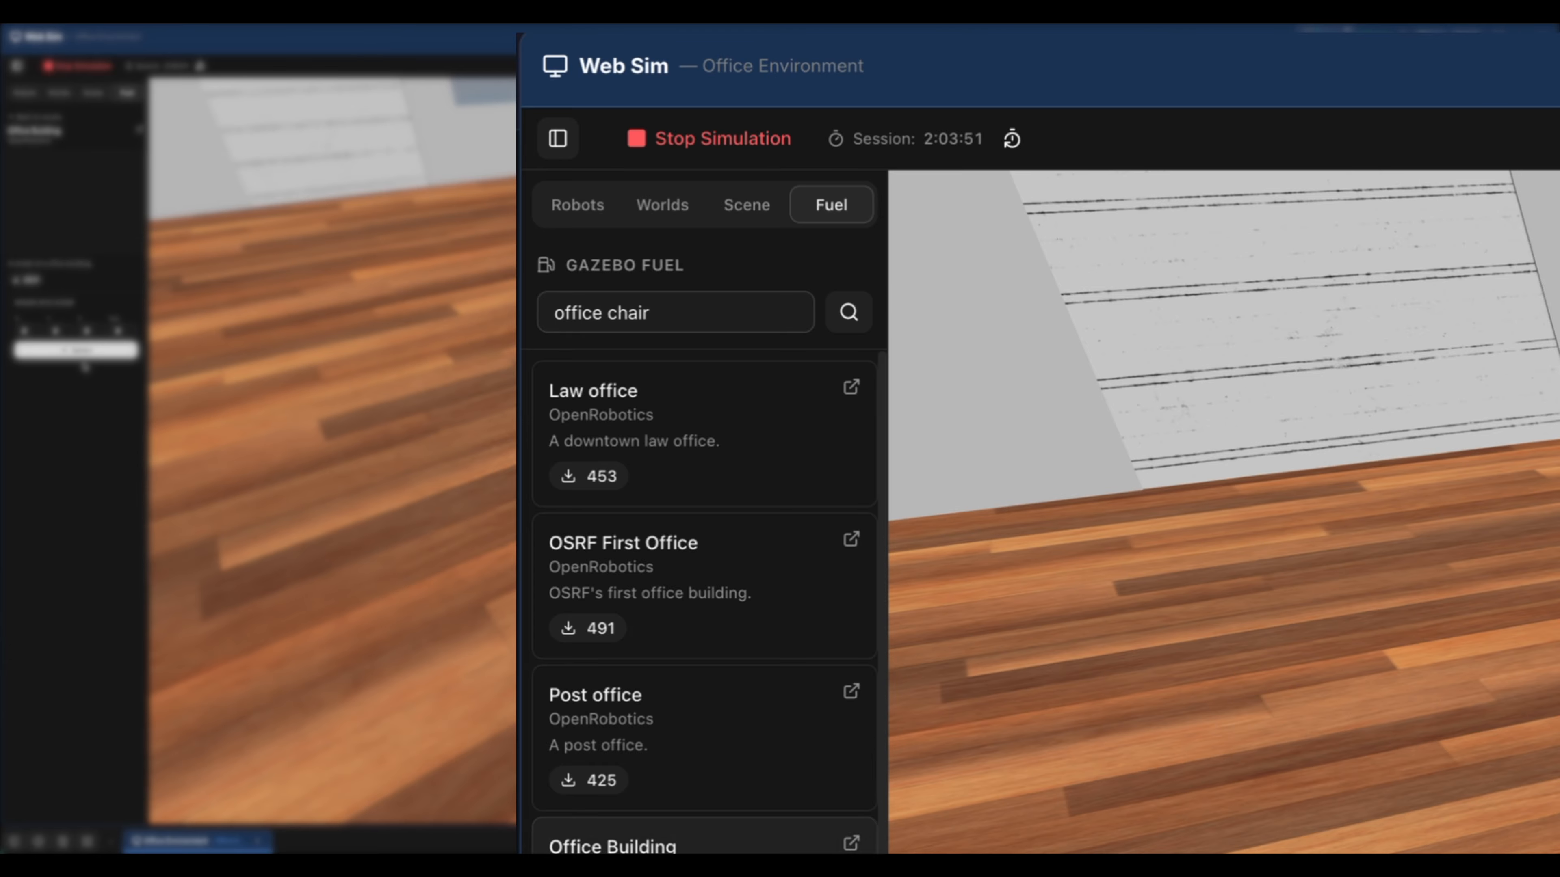
{"action": "left_click", "coordinate": [83, 363]}
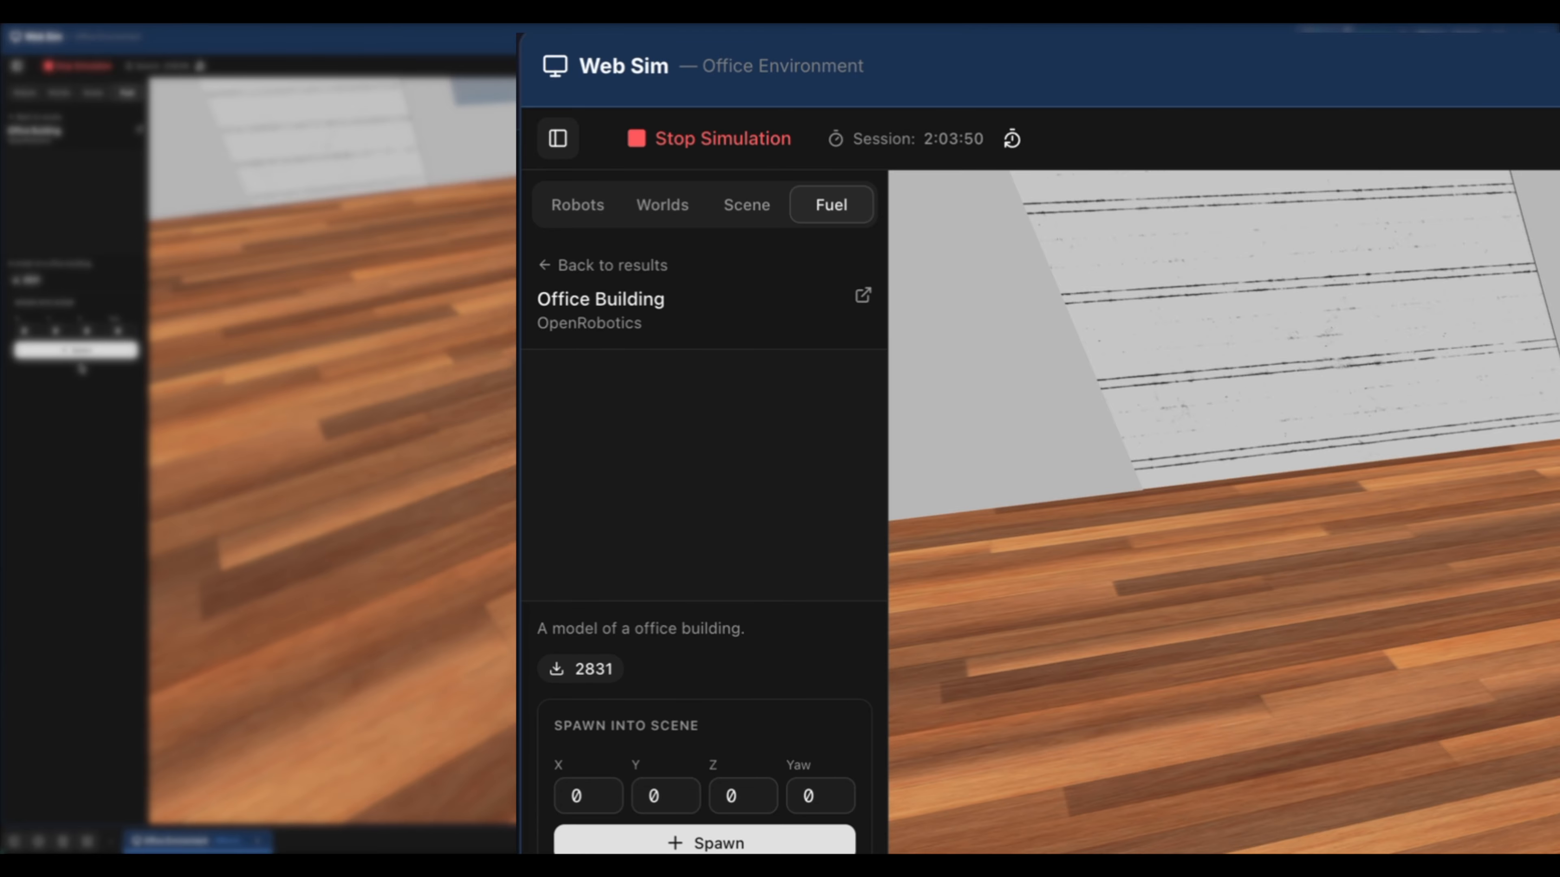
{"action": "left_click", "coordinate": [549, 265]}
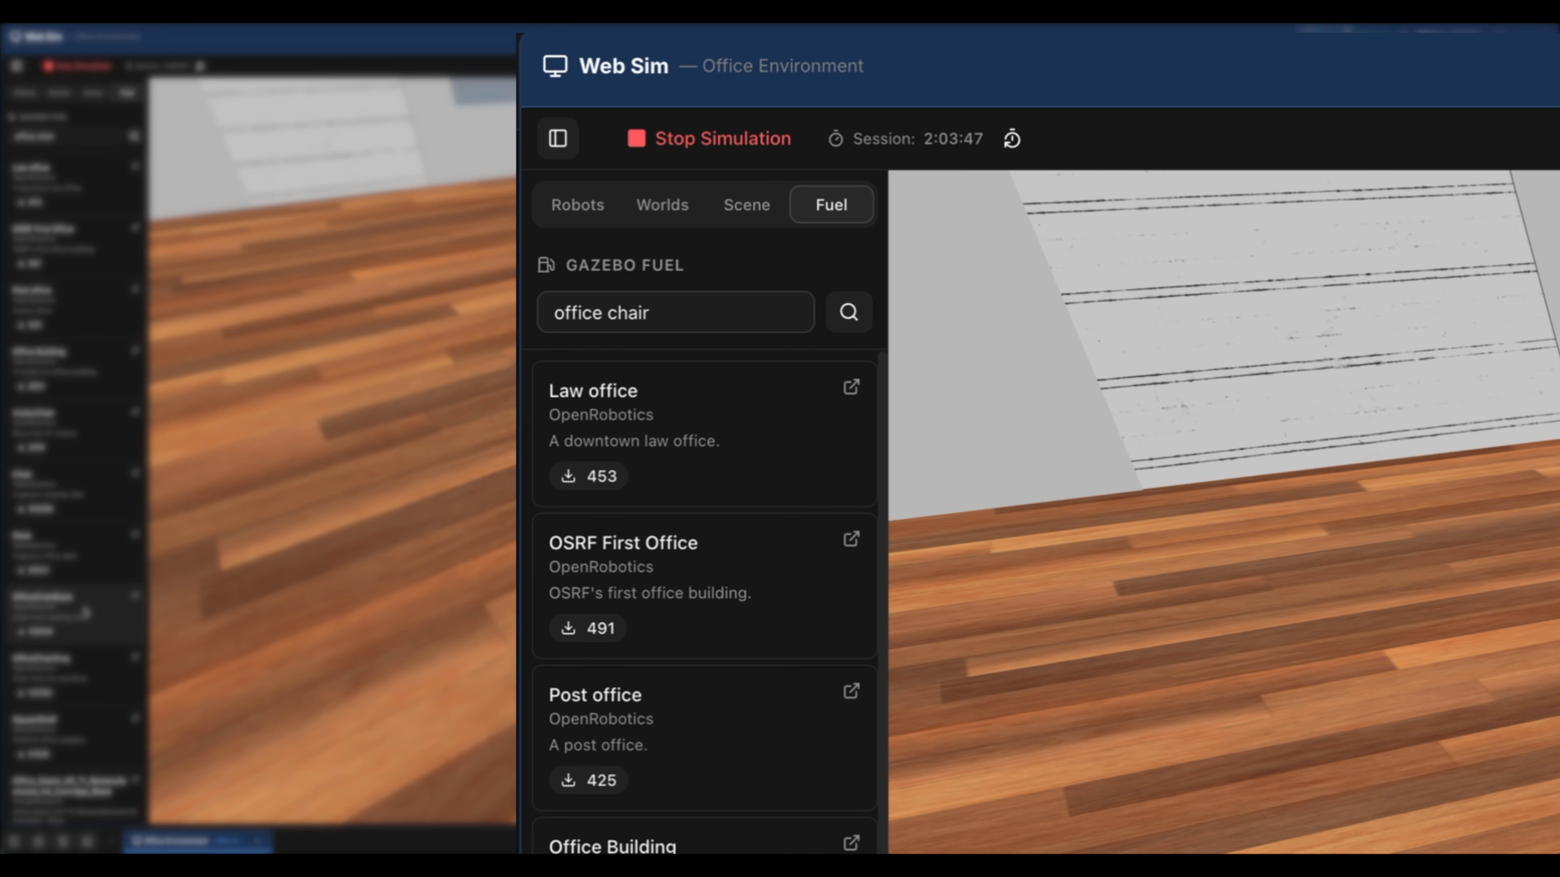
{"action": "left_click", "coordinate": [85, 612]}
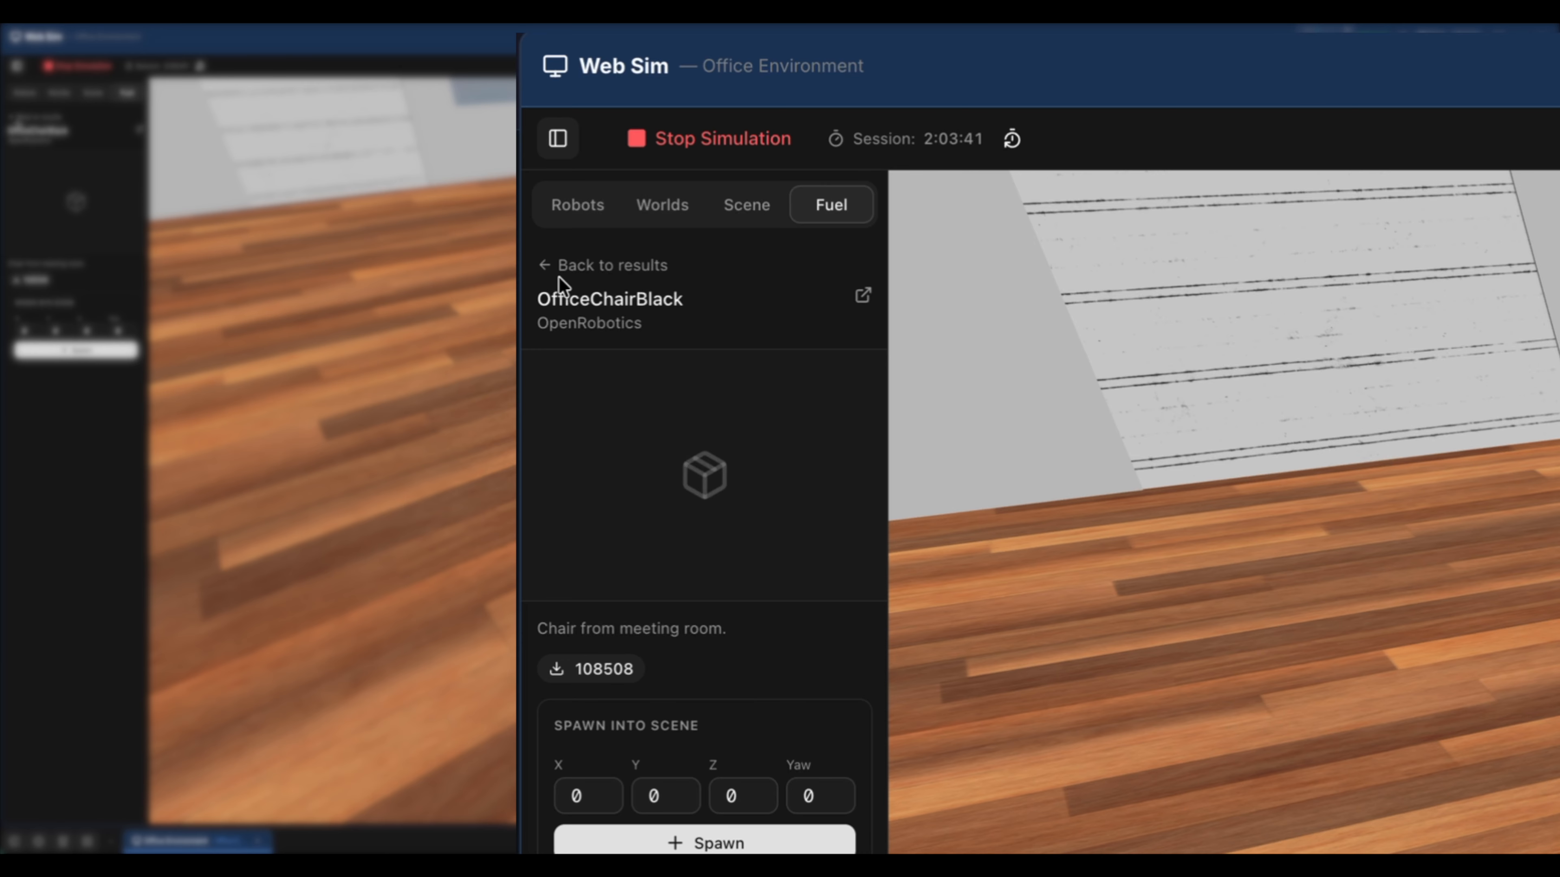
{"action": "left_click", "coordinate": [25, 116]}
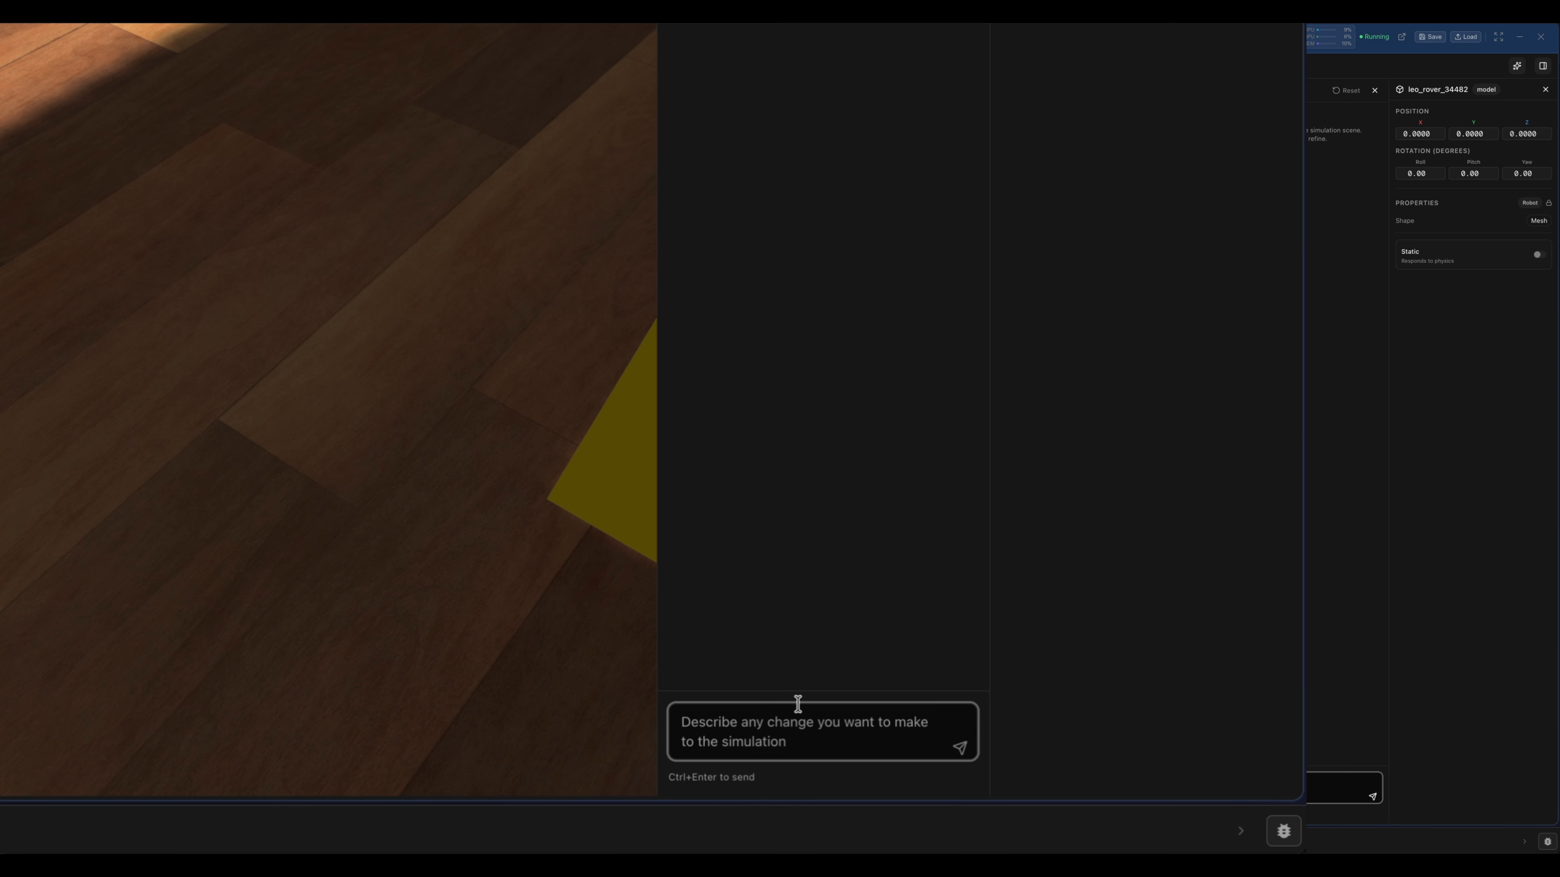
Send the AI Scene Modifier the request "Add an office chair near the robot".
{"action": "left_click", "coordinate": [1285, 775]}
{"action": "type", "text": "Add an "}
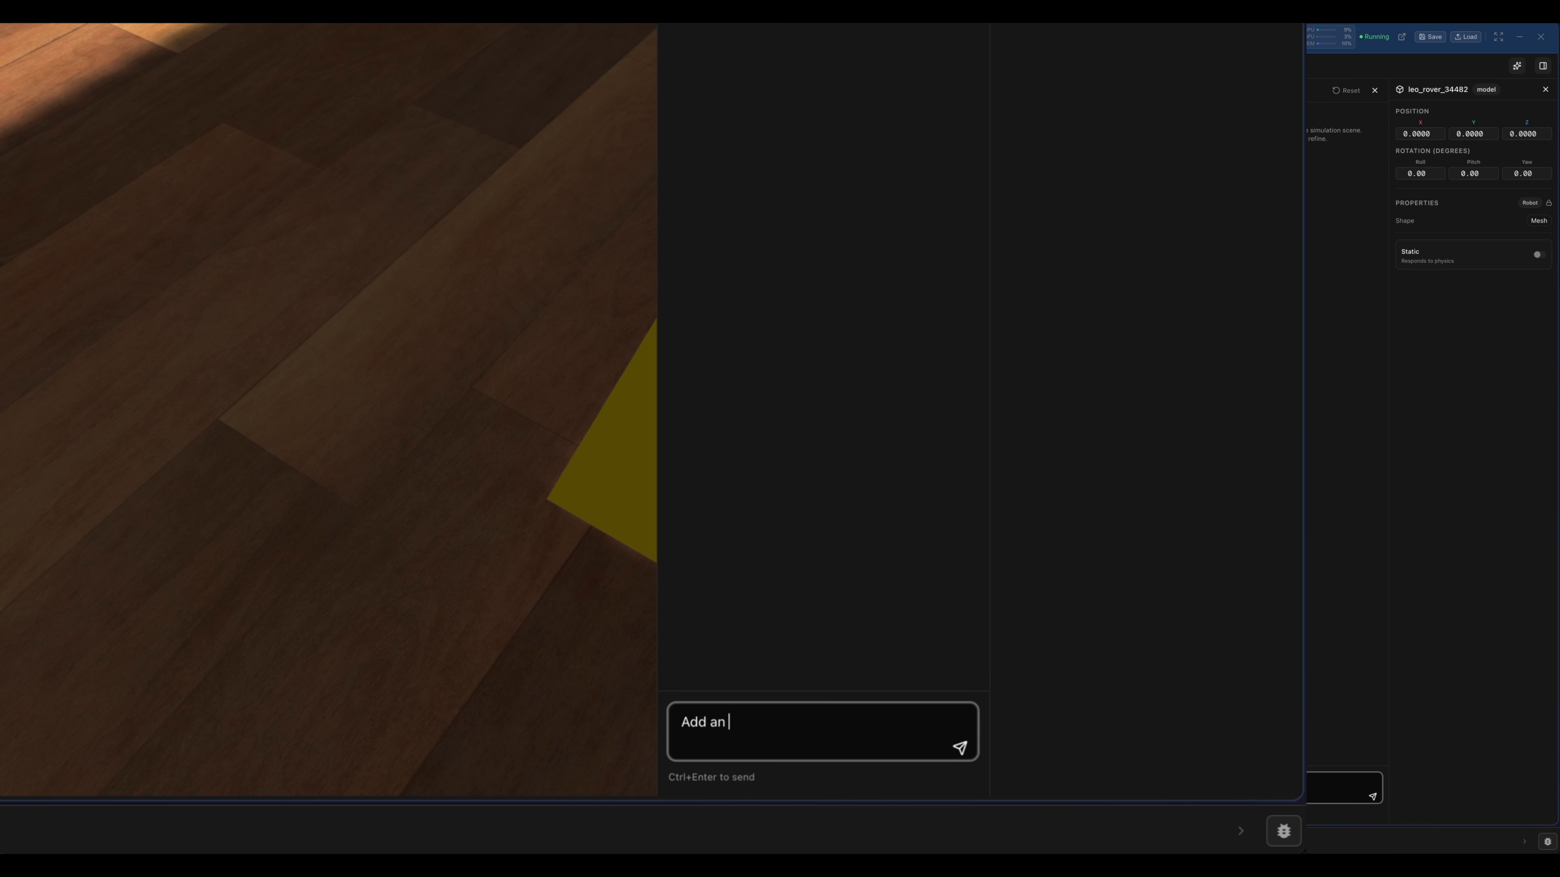
{"action": "type", "text": "office chair near the robo"}
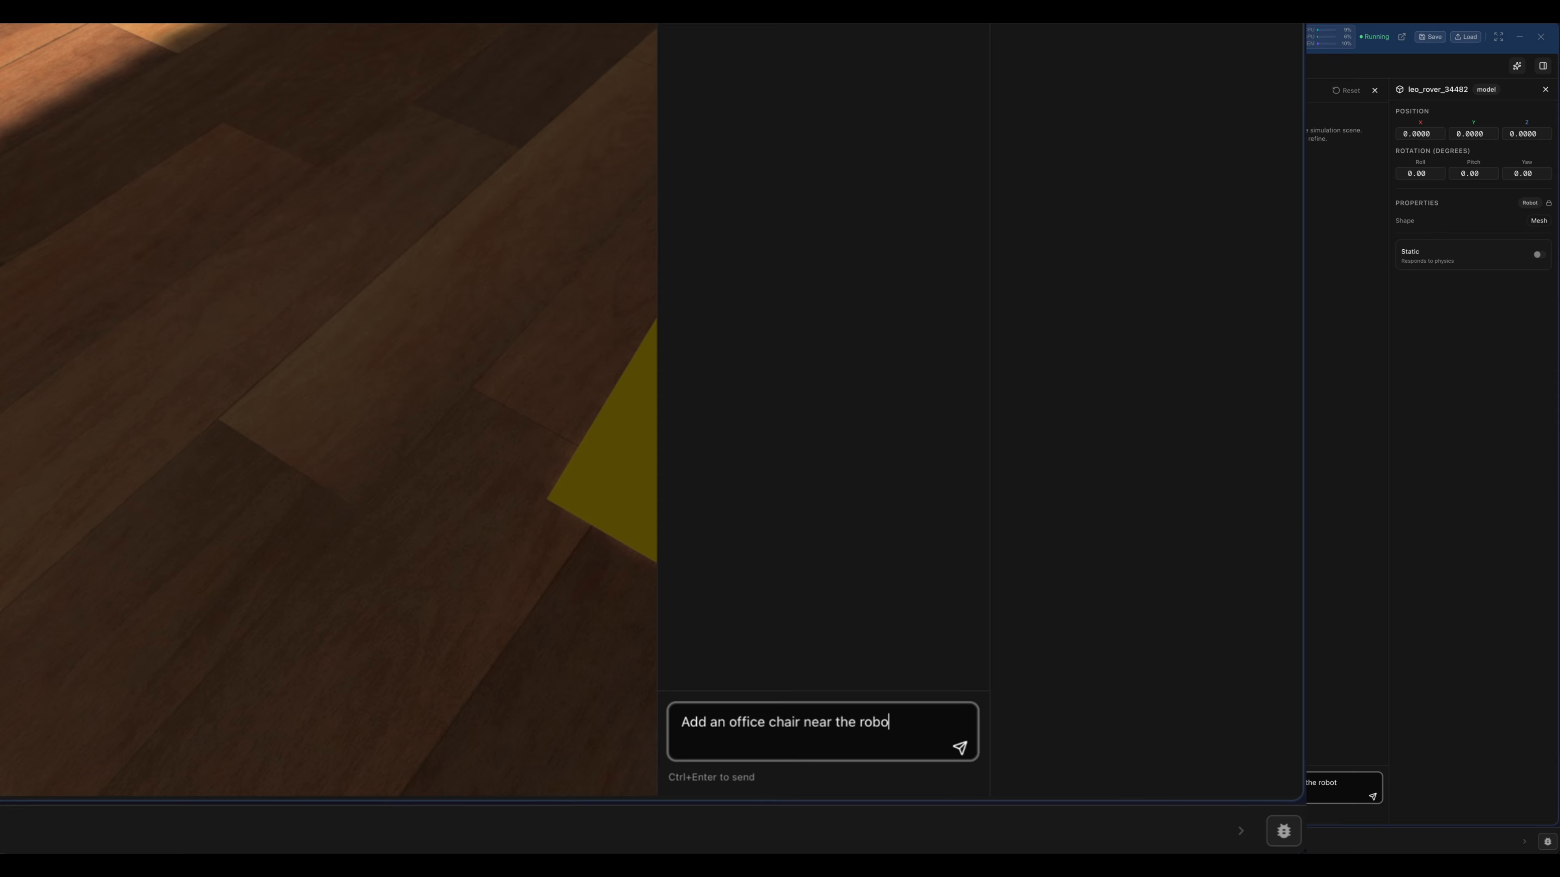
{"action": "type", "text": "t"}
{"action": "left_click", "coordinate": [1373, 796]}
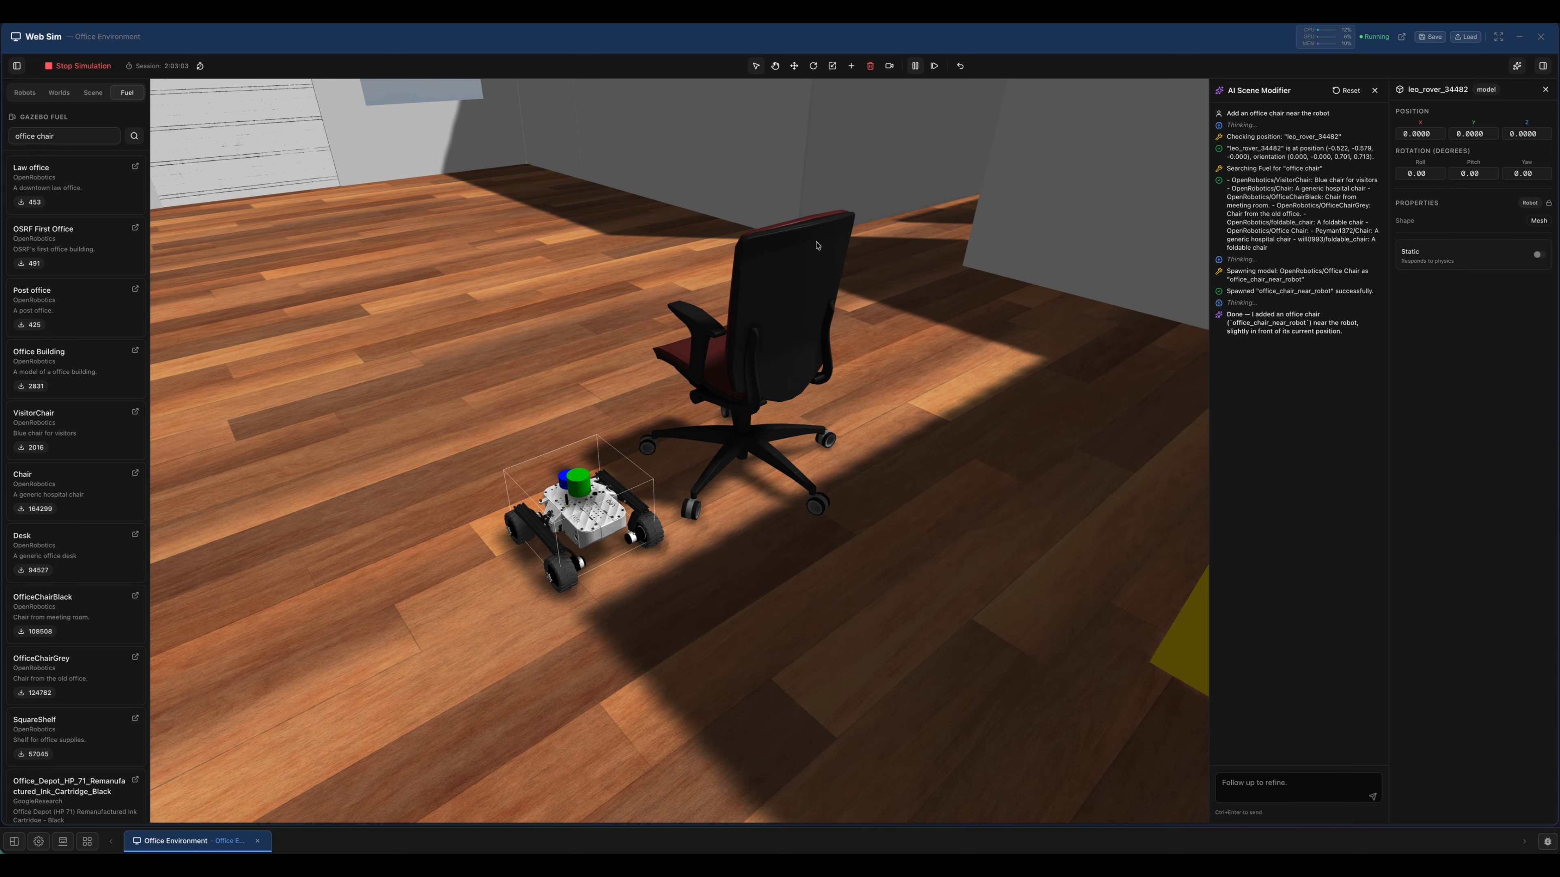
Move the office chair along the X axis, away from the rover, to about X 1.17.
{"action": "left_click", "coordinate": [794, 66]}
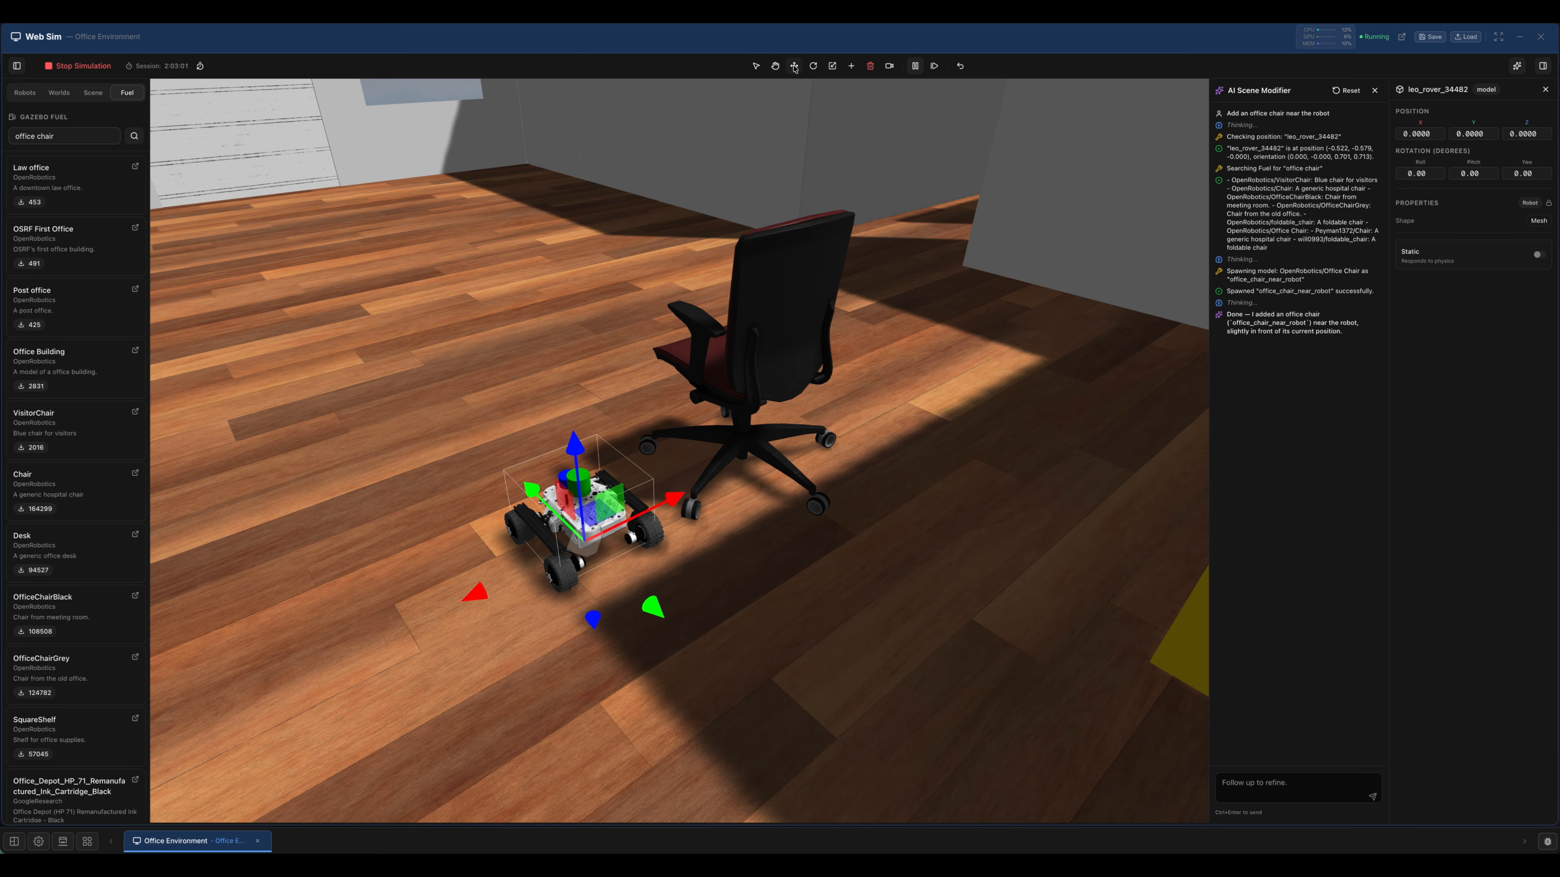
{"action": "left_click", "coordinate": [778, 348]}
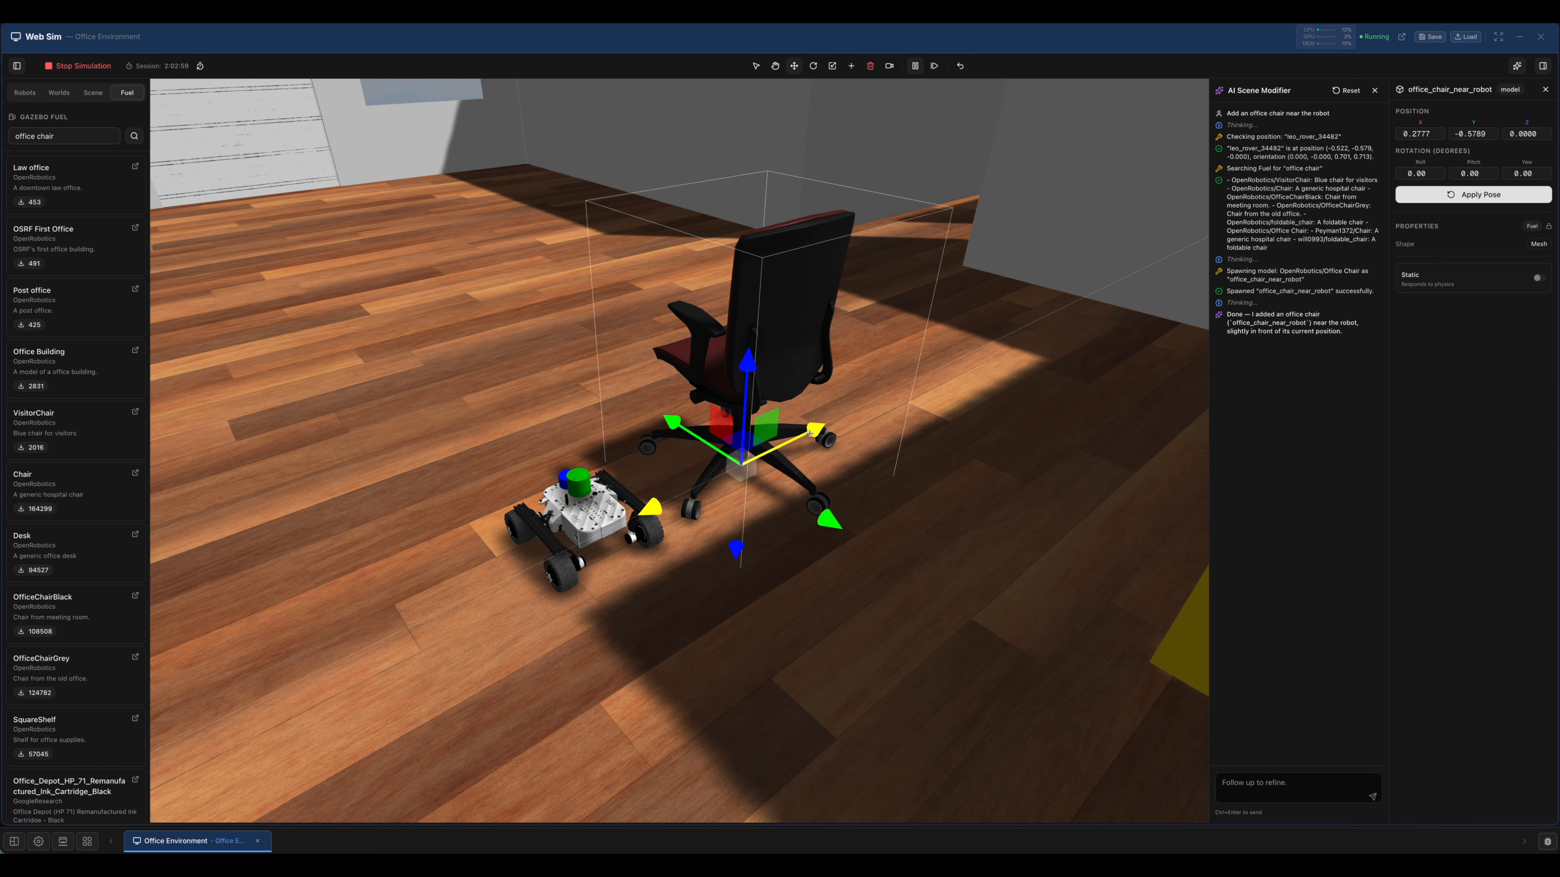
{"action": "left_click_drag", "start_coordinate": [813, 428], "coordinate": [915, 385]}
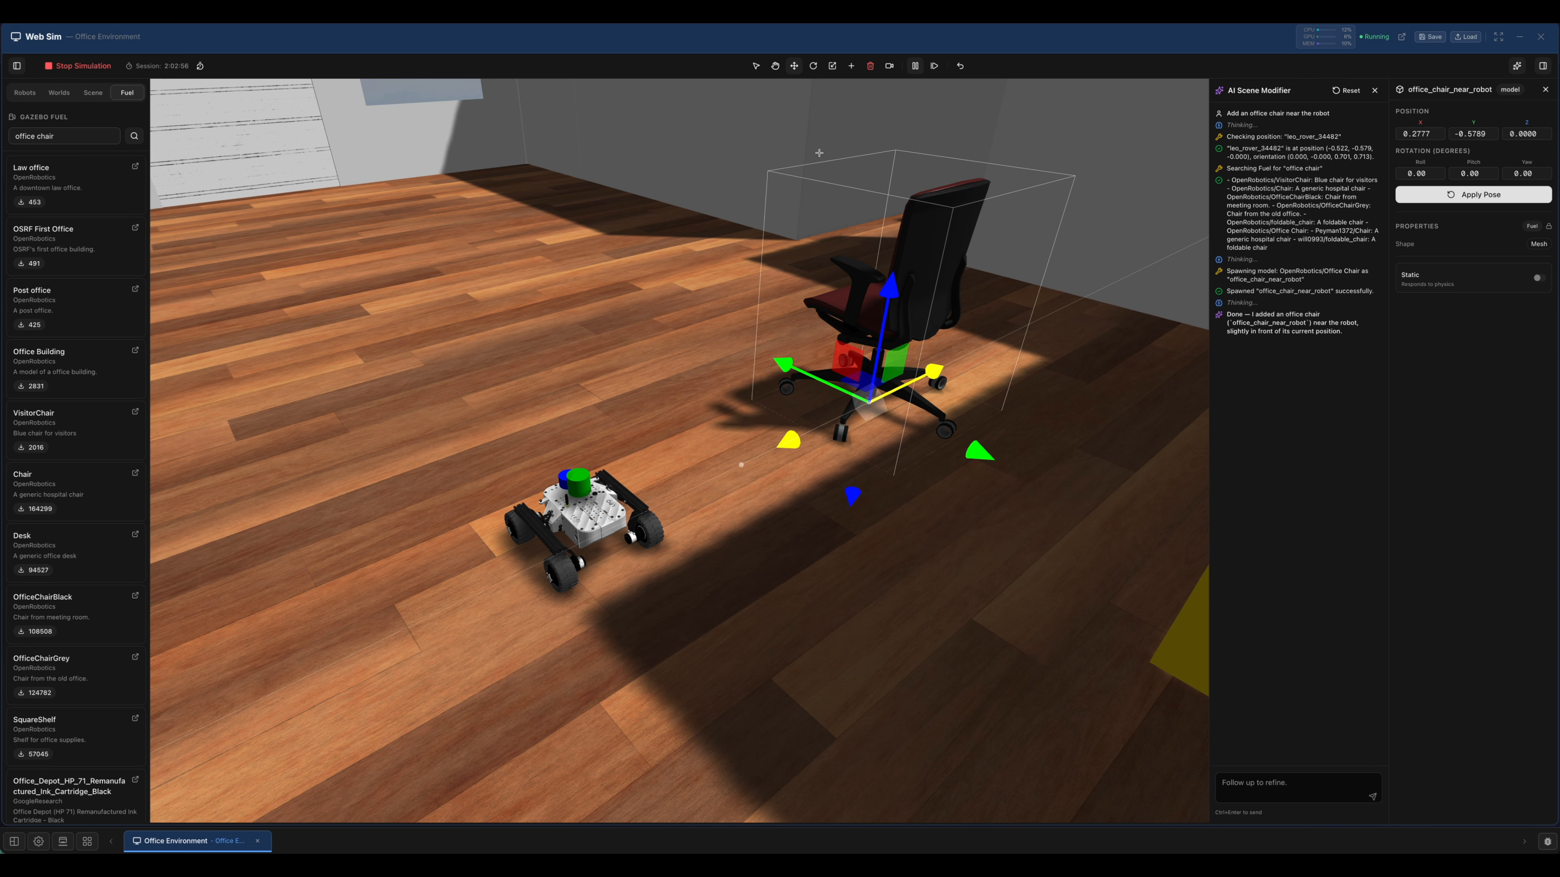
Rotate the office chair about its vertical axis to a yaw of about 145° so its seat faces the rover.
{"action": "left_click", "coordinate": [814, 66]}
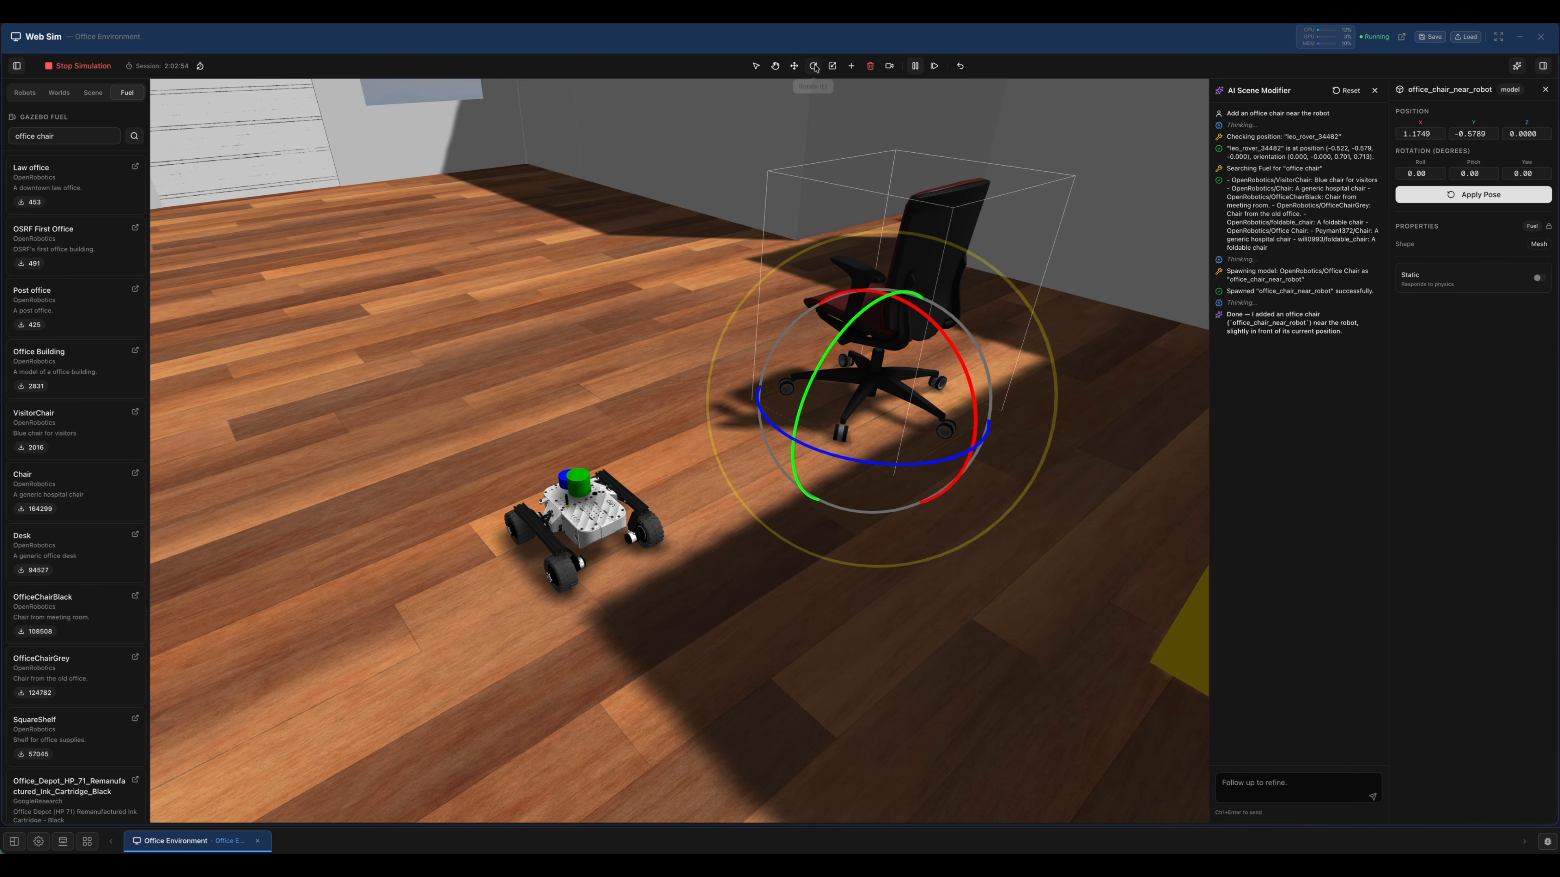
{"action": "left_click", "coordinate": [808, 448]}
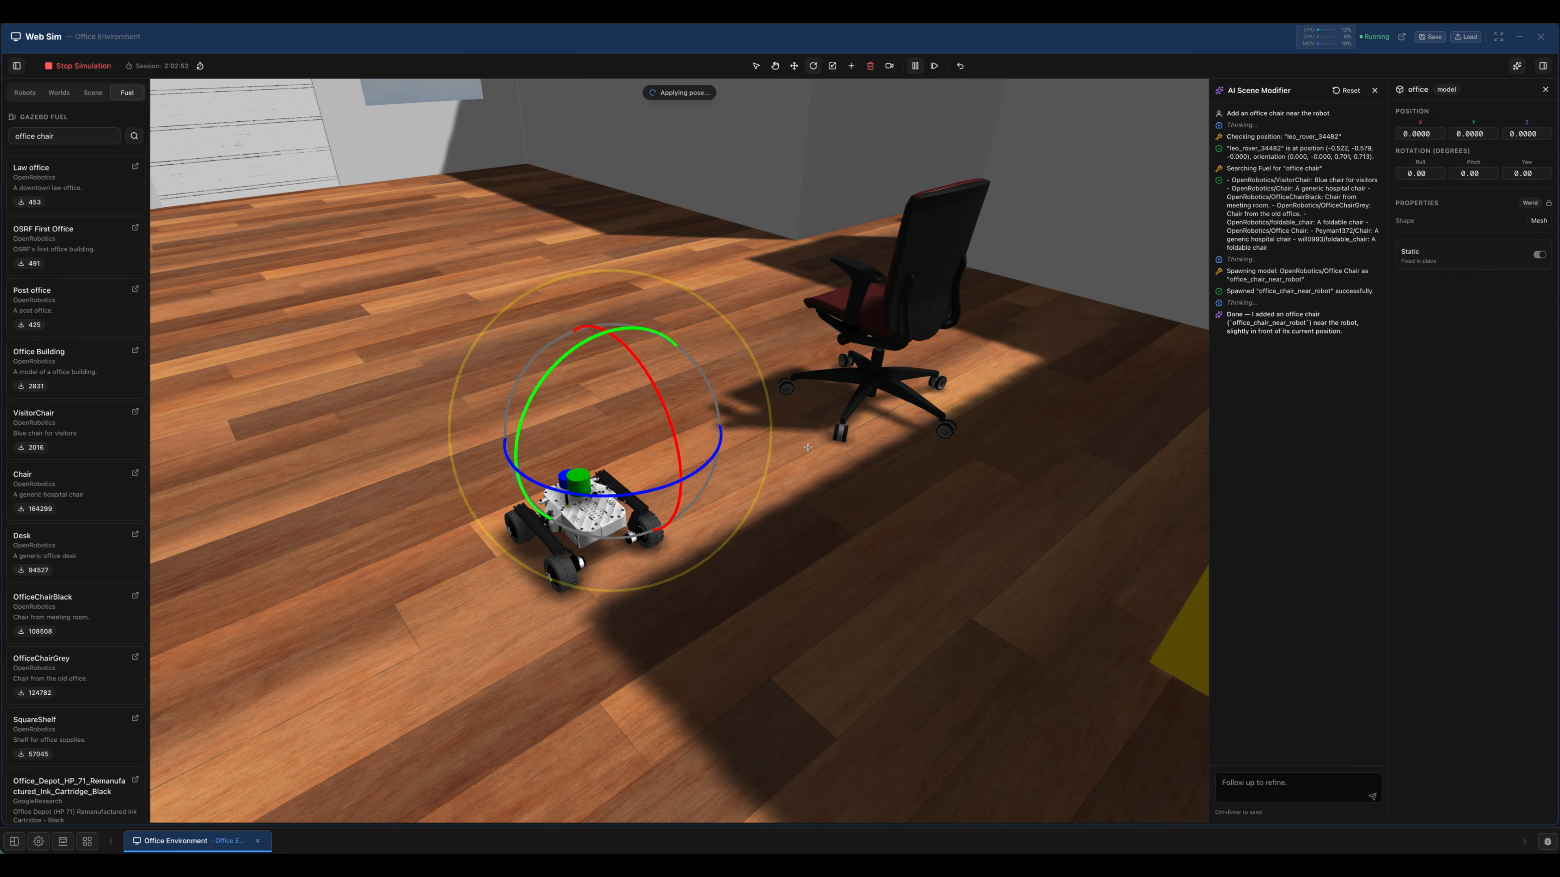
{"action": "left_click", "coordinate": [889, 310]}
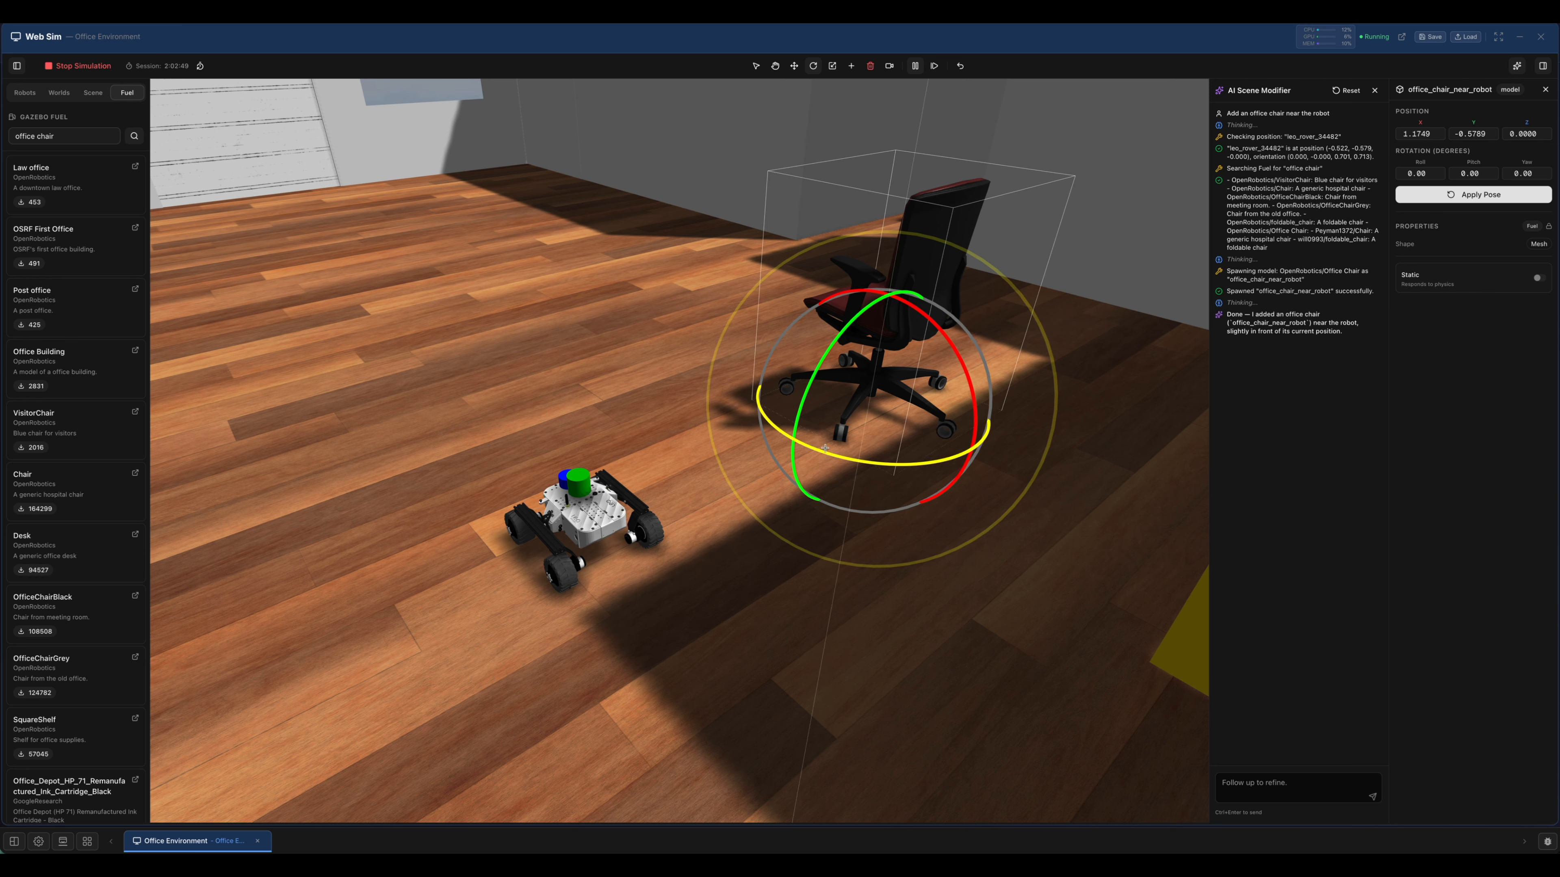
{"action": "left_click_drag", "start_coordinate": [843, 455], "coordinate": [913, 454]}
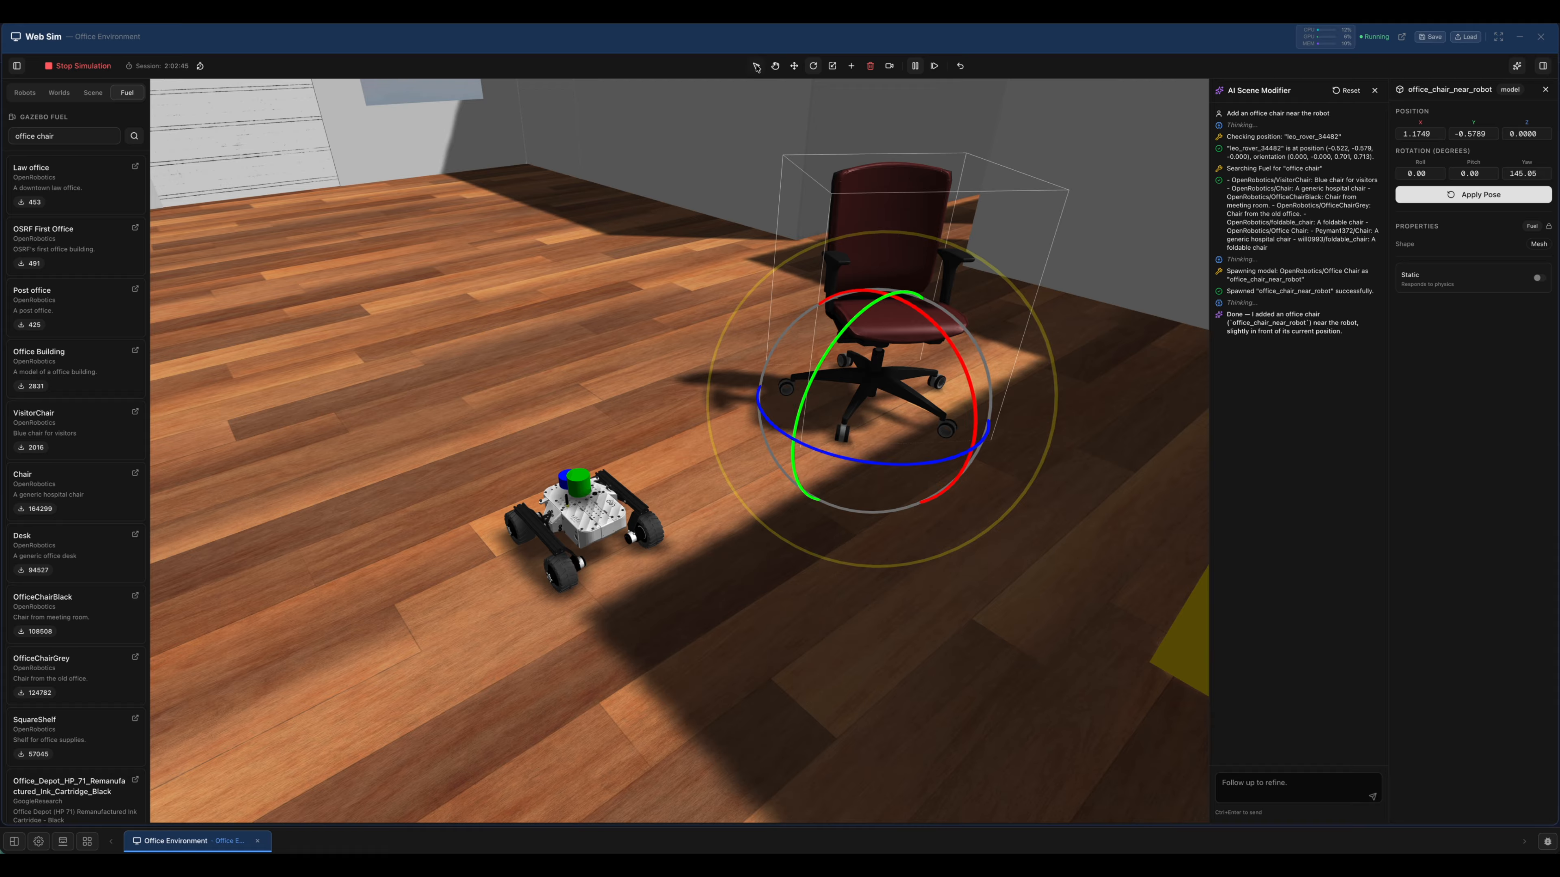
{"action": "left_click", "coordinate": [756, 66]}
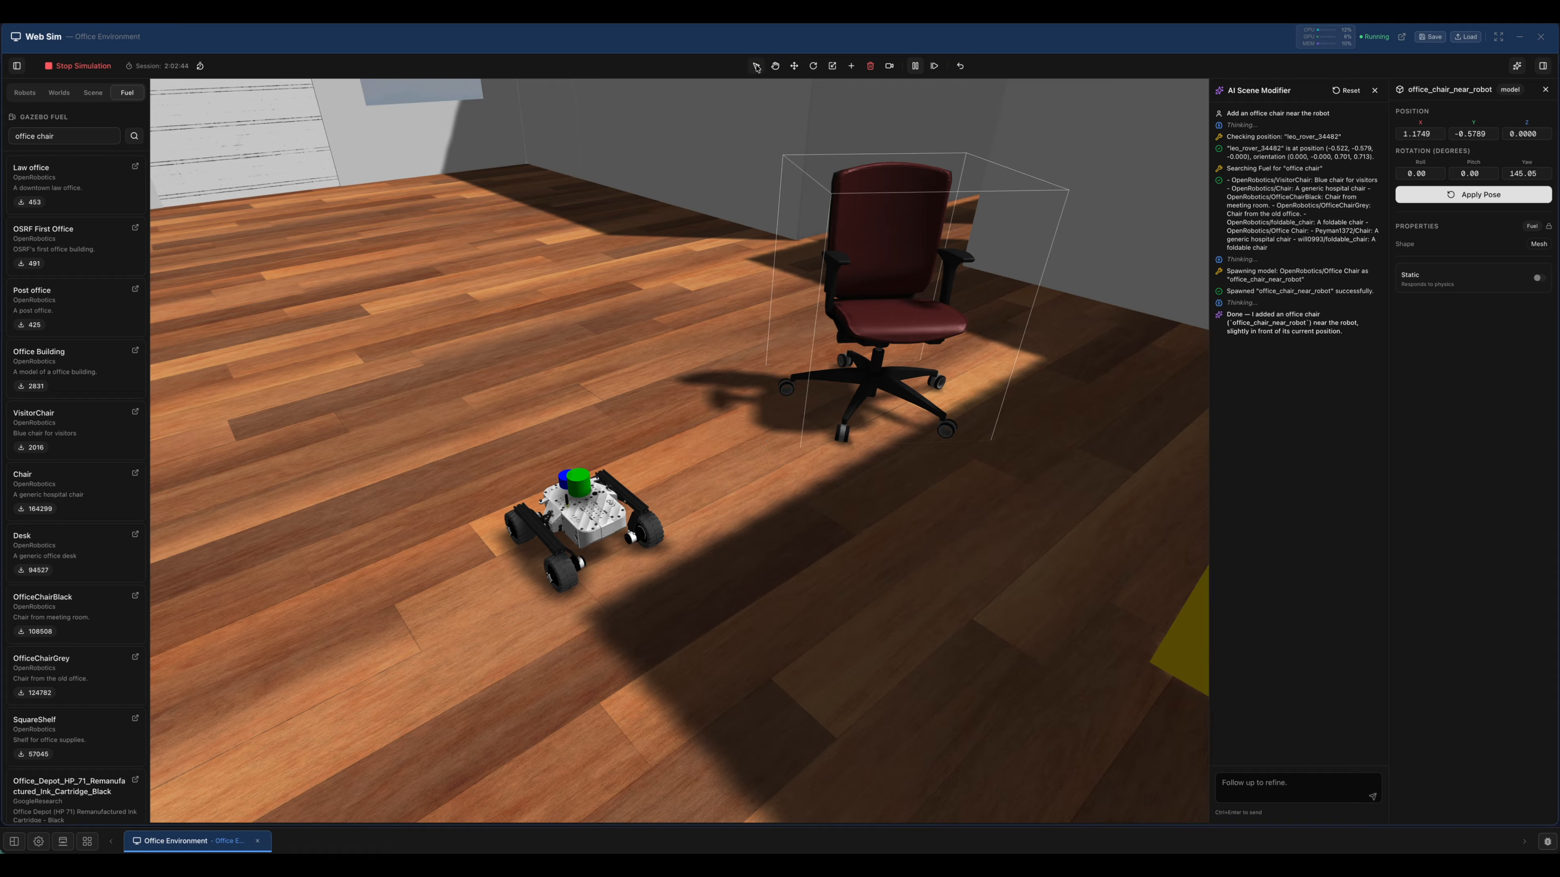
Send the AI Scene Modifier the request "Add some coloured spheres near the robot".
{"action": "left_click", "coordinate": [1303, 782]}
{"action": "type", "text": "Add"}
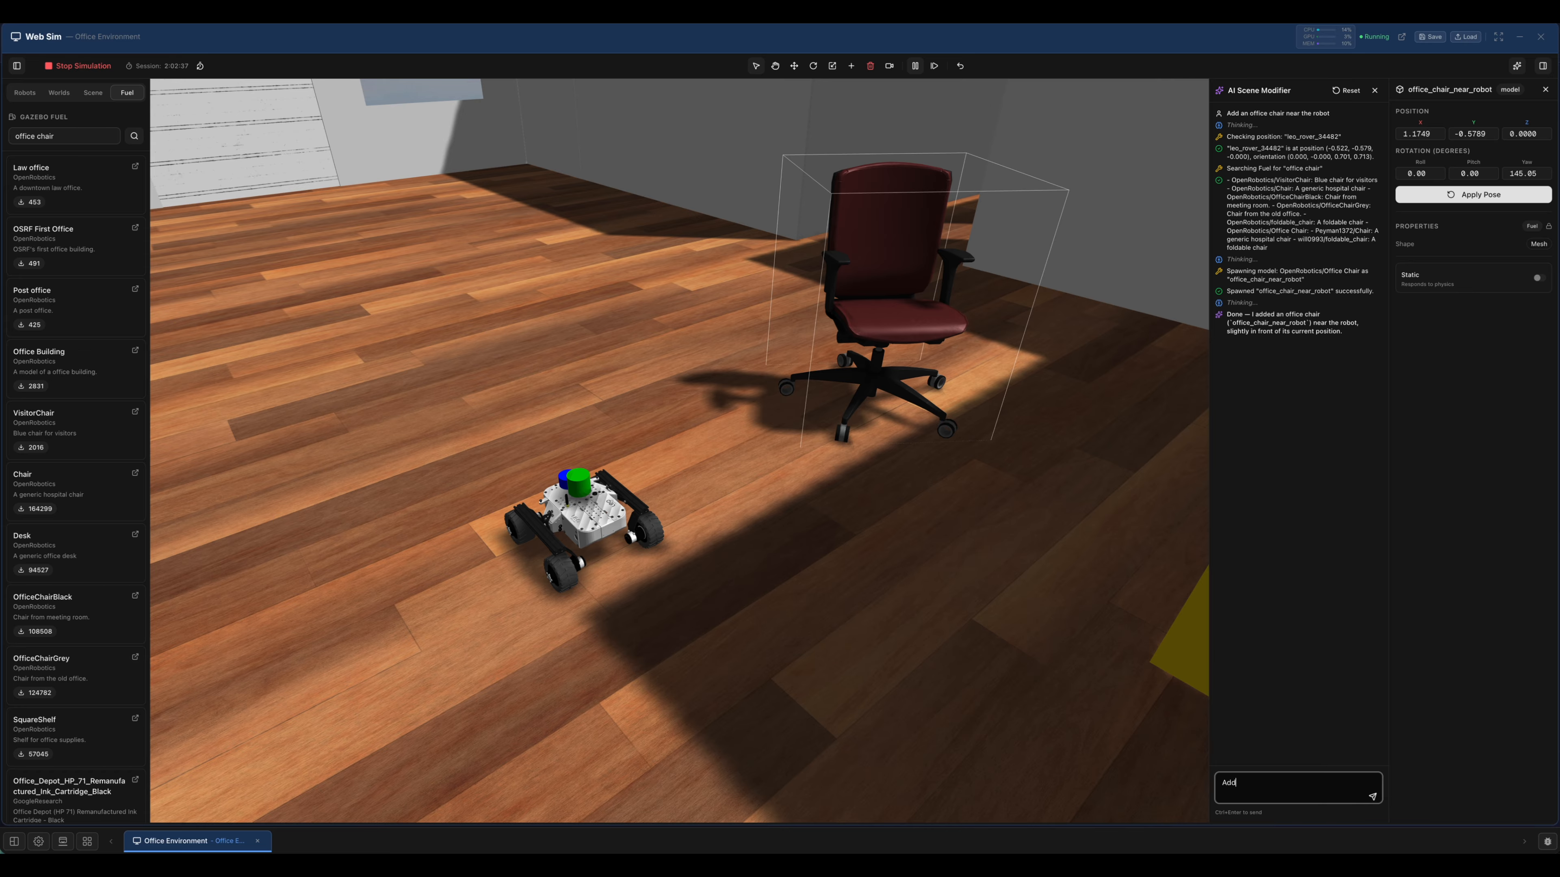
{"action": "type", "text": " some coloured spheres near the robot"}
{"action": "left_click", "coordinate": [1373, 796]}
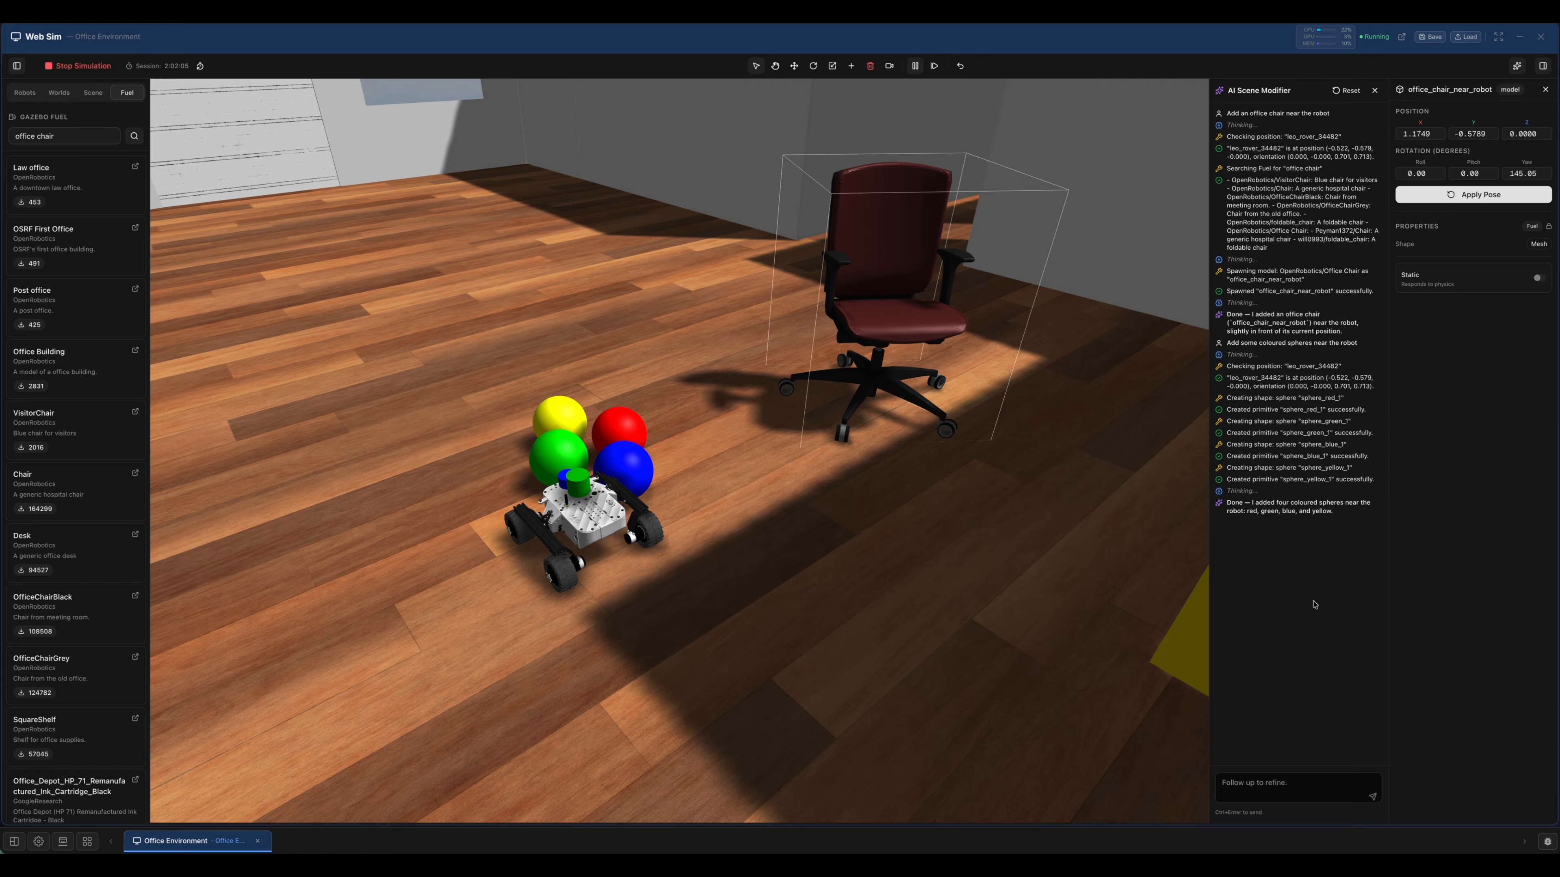
Set the yellow sphere's mass to 0.5 kg and apply the change.
{"action": "left_click", "coordinate": [795, 66]}
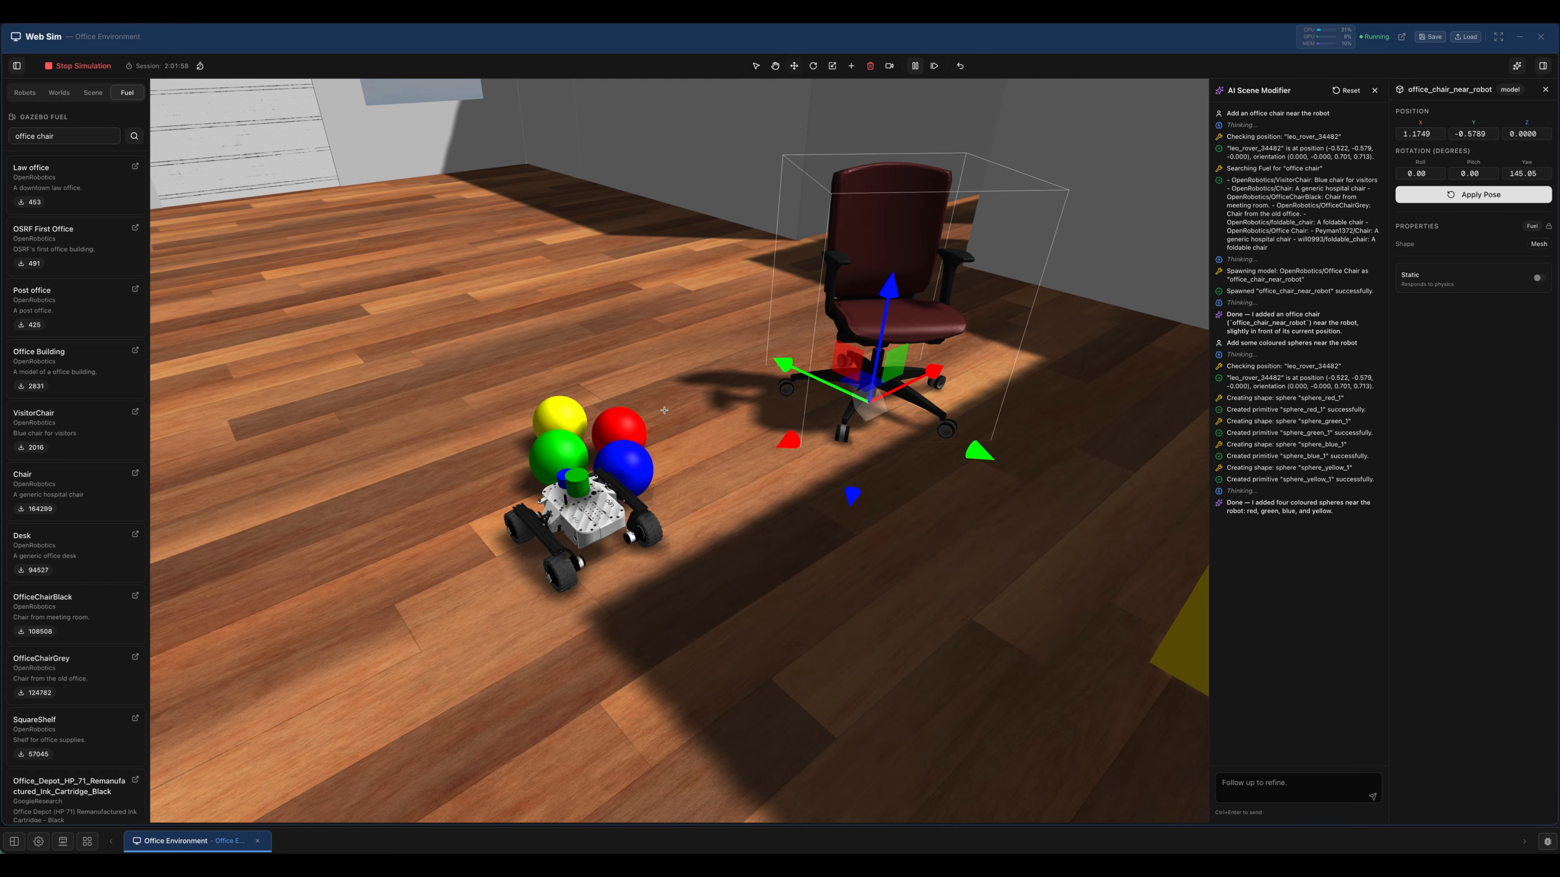
{"action": "left_click", "coordinate": [562, 418]}
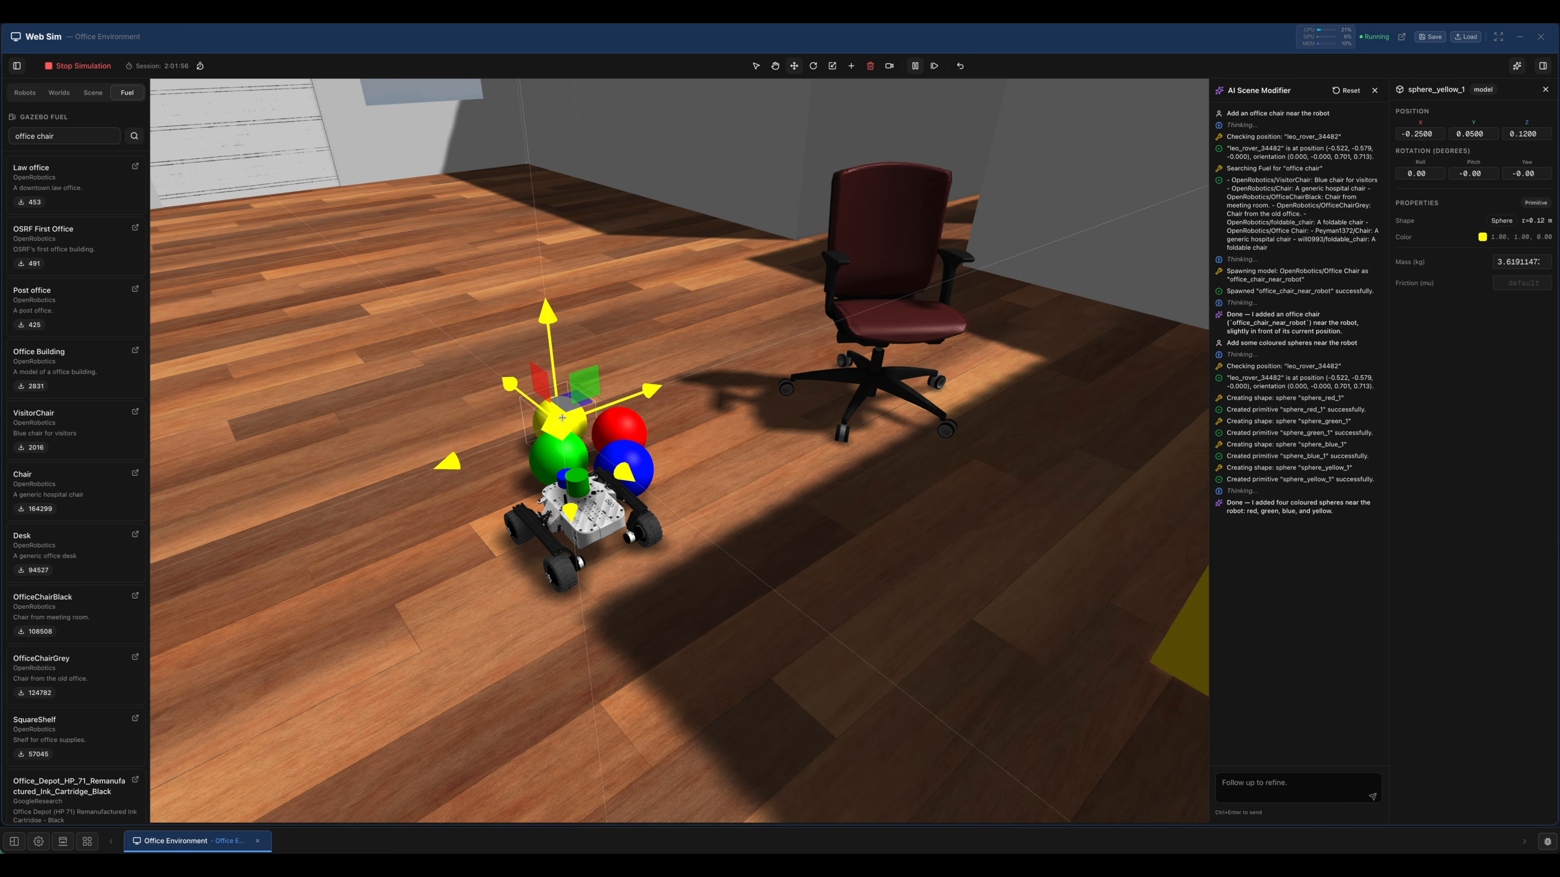
{"action": "left_click", "coordinate": [1522, 262]}
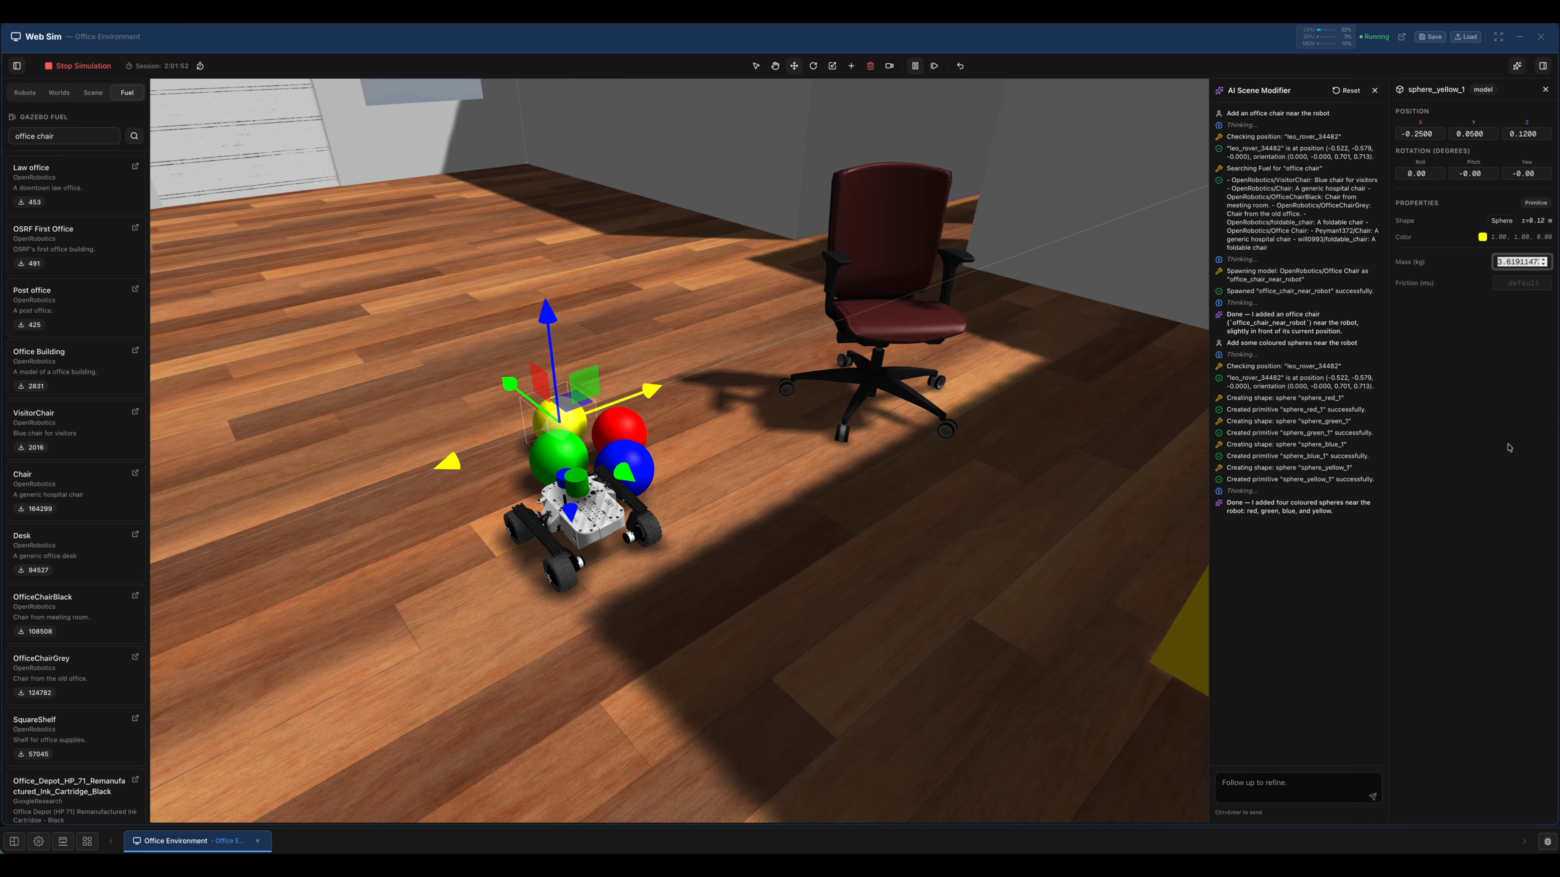
{"action": "type", "text": "100"}
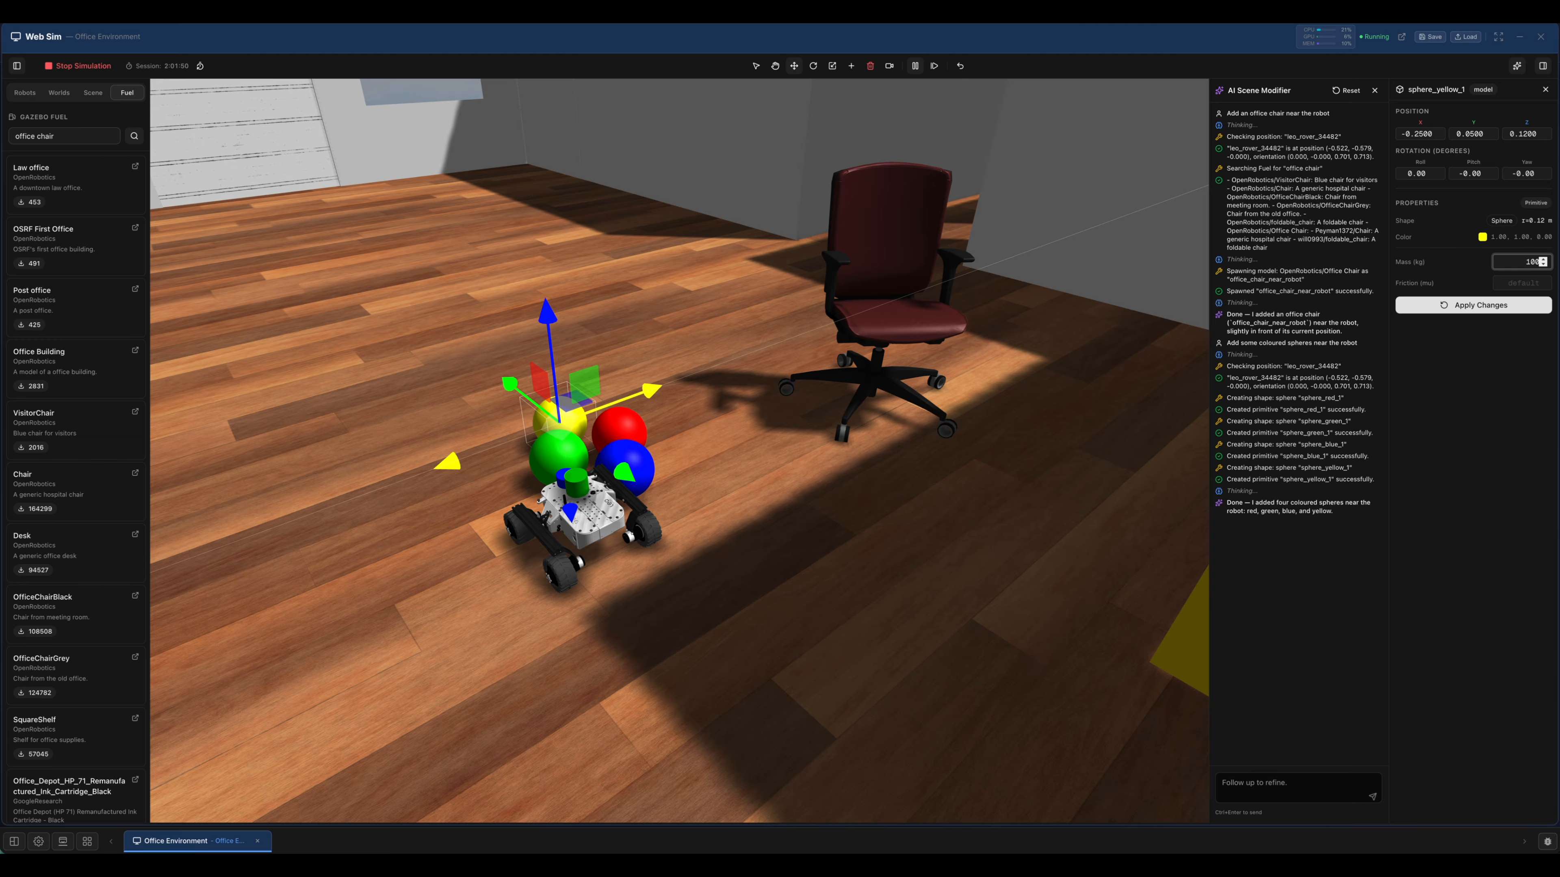
{"action": "key", "text": "BackSpace"}
{"action": "key", "text": "BackSpace"}
{"action": "key", "text": "BackSpace"}
{"action": "type", "text": "0.5"}
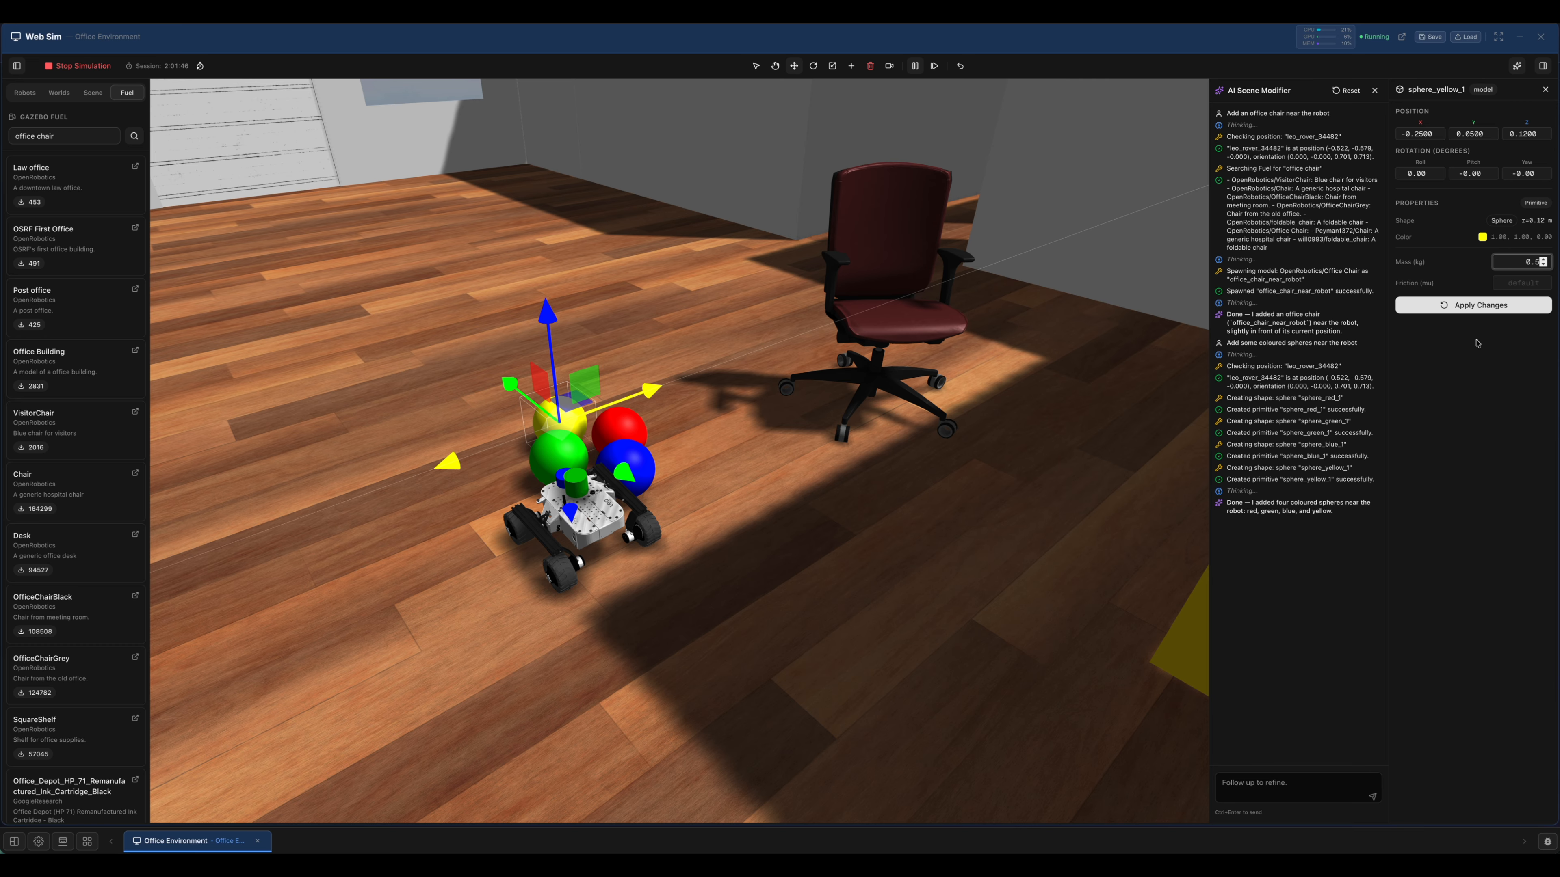
{"action": "left_click", "coordinate": [1477, 307]}
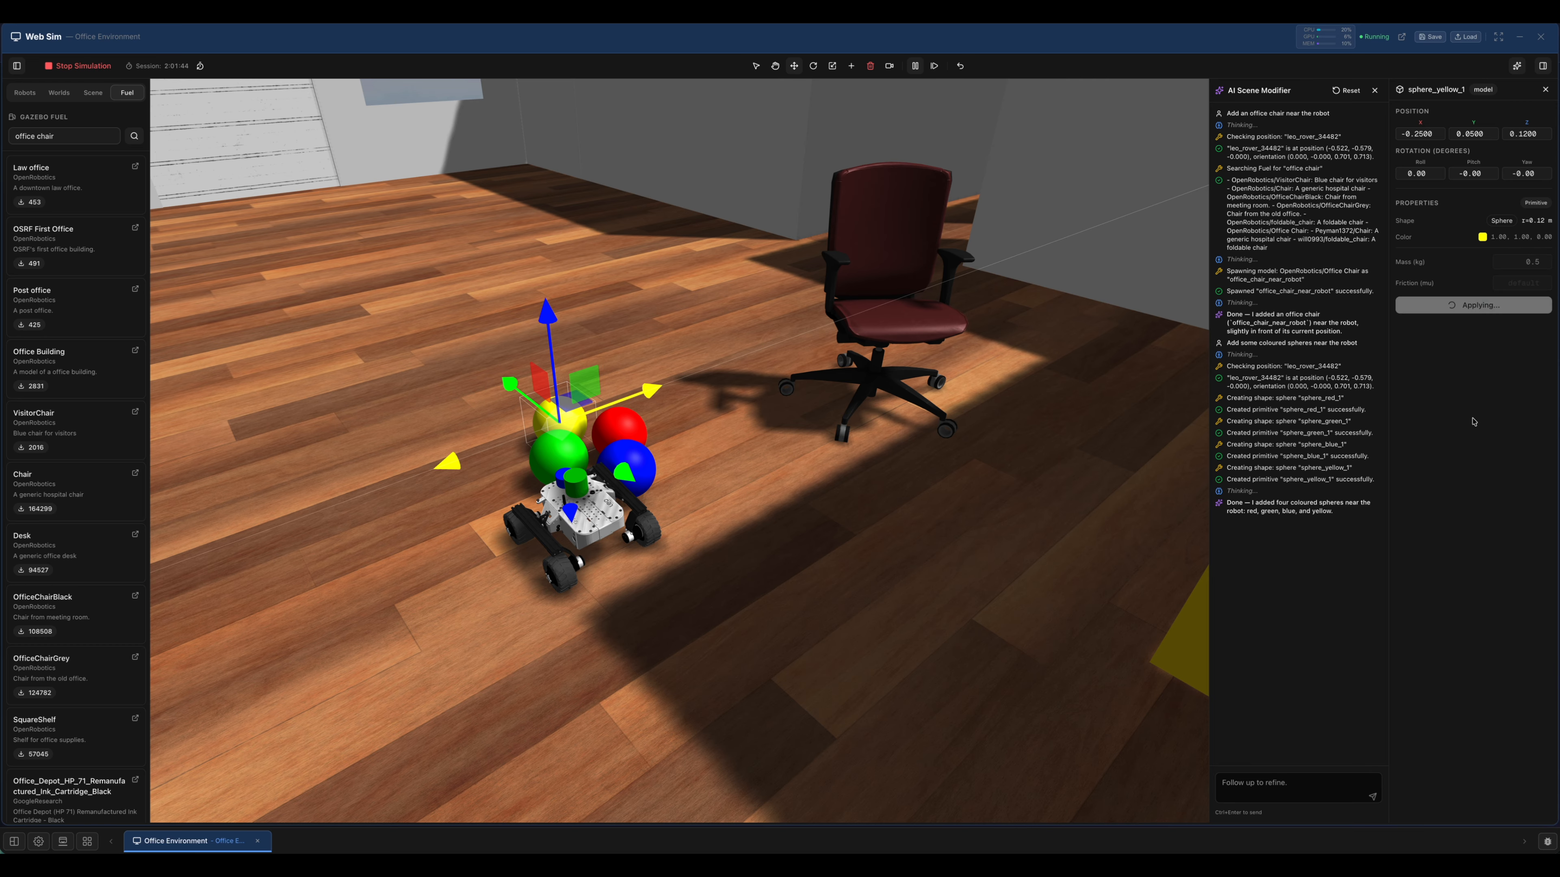